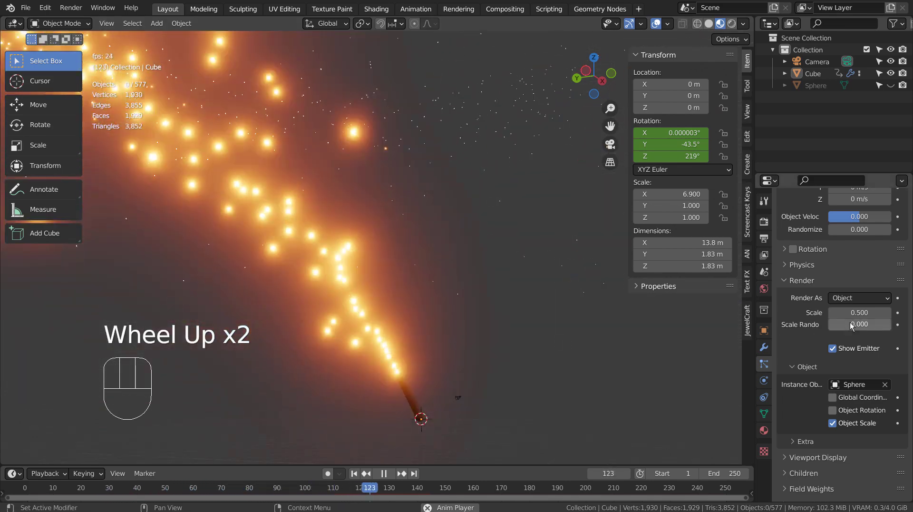
Step: Reduce the sphere particles' render scale from 0.500 to 0.300
left_click_drag(851, 313, 824, 313)
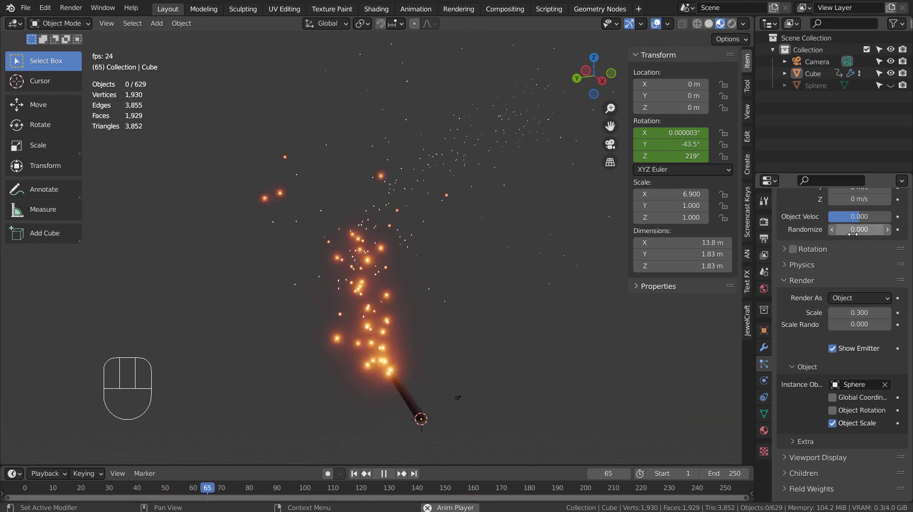
scroll(853, 229, "down", 2)
scroll(851, 238, "up", 5)
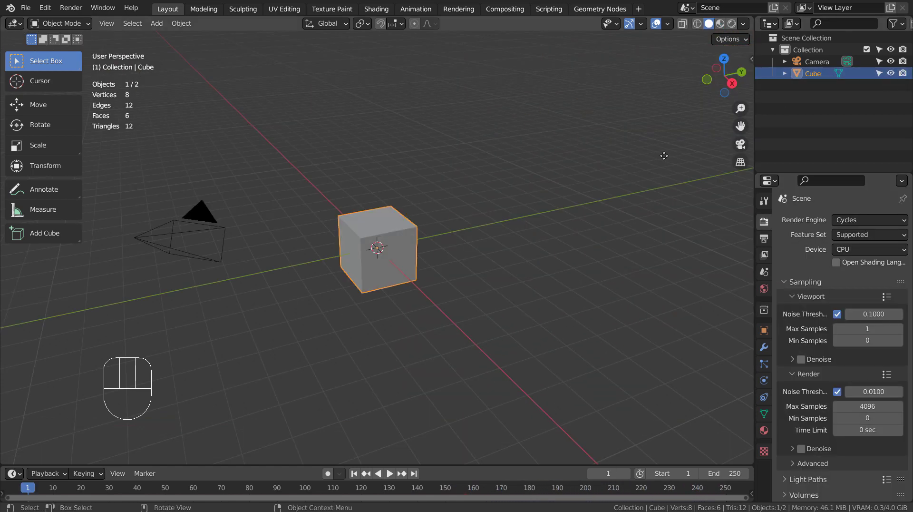
Step: Try stretching the cube along X, then undo the stretch
middle_click_drag(399, 250, 477, 258)
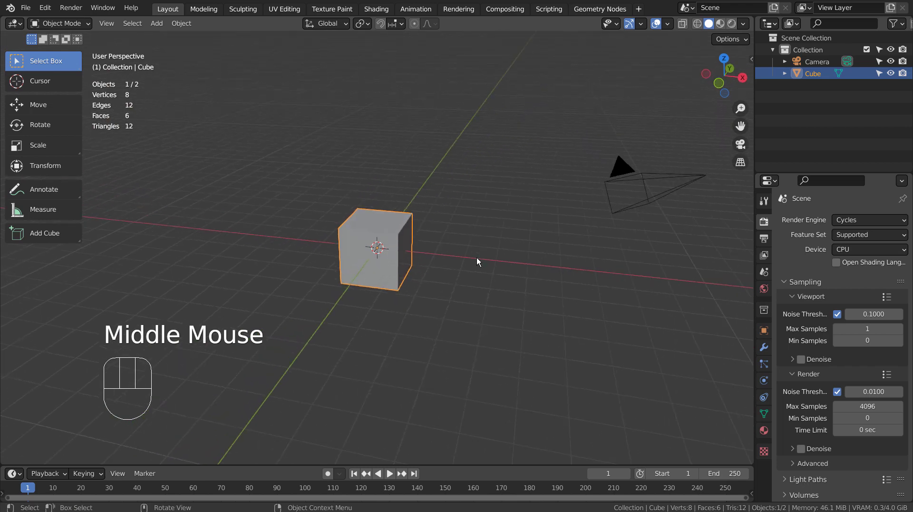
key("s")
key("x")
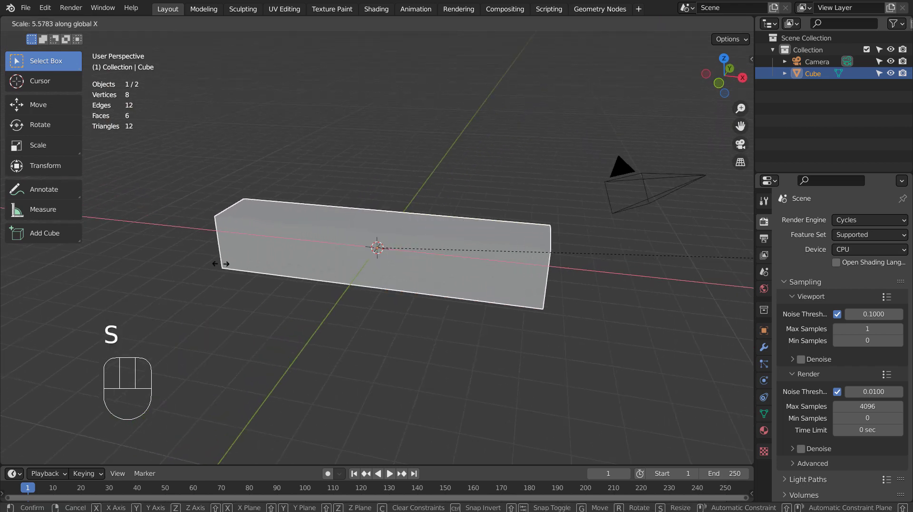
left_click(379, 263)
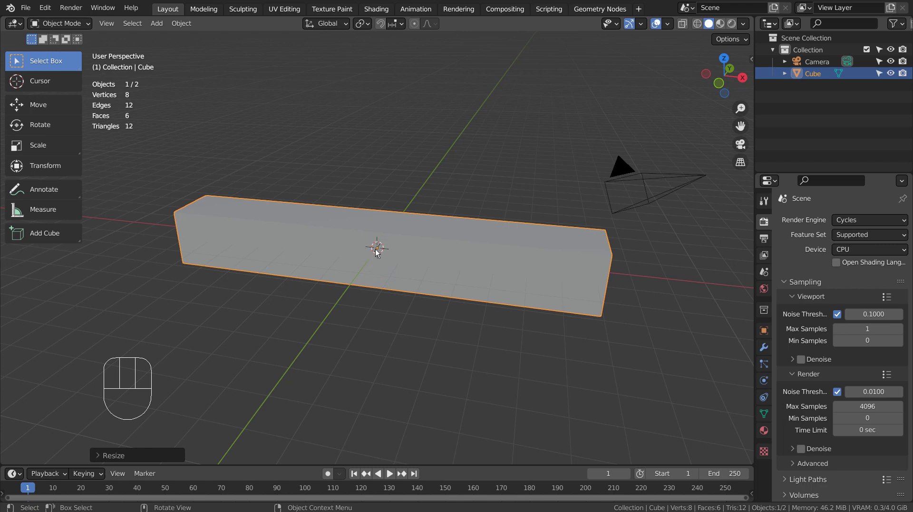
key("ctrl+z")
Step: Move the cube 1 unit along X and set its origin to the 3D cursor at world centre
key("KP_1")
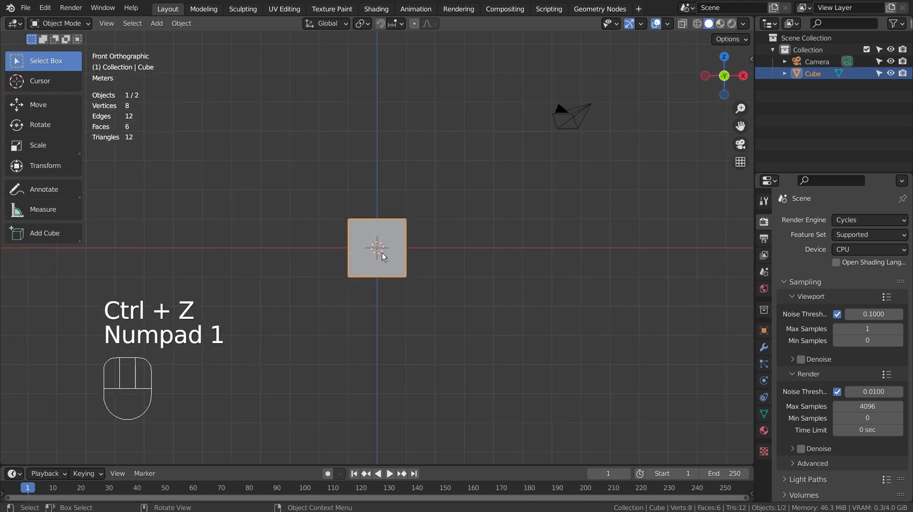
key("g")
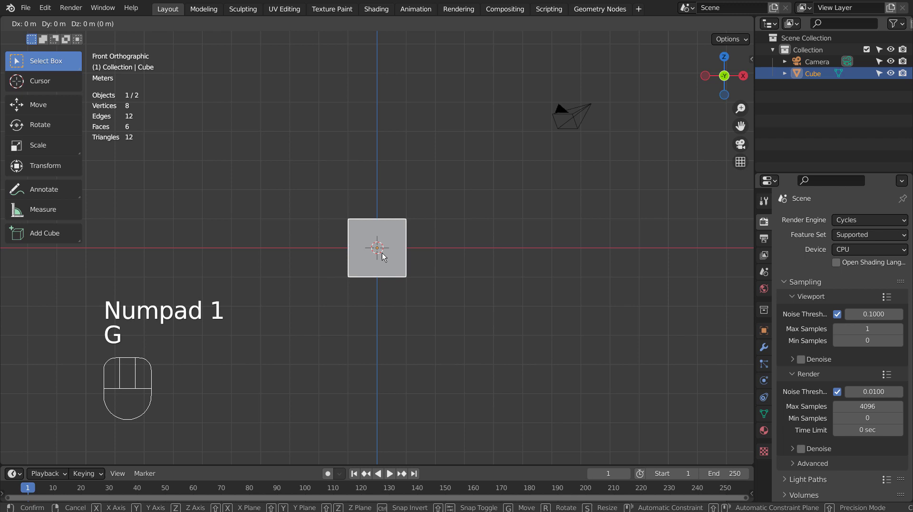
key("1")
key("Return")
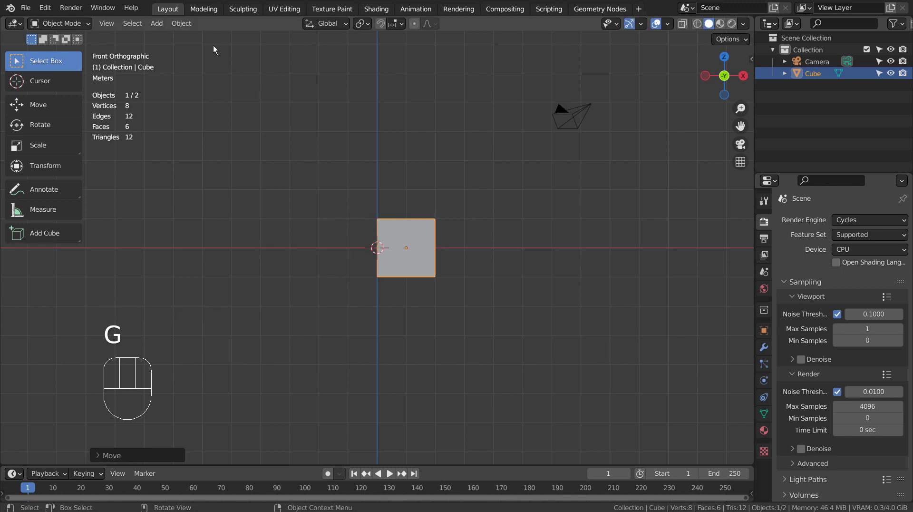
left_click(181, 23)
mouse_move(209, 49)
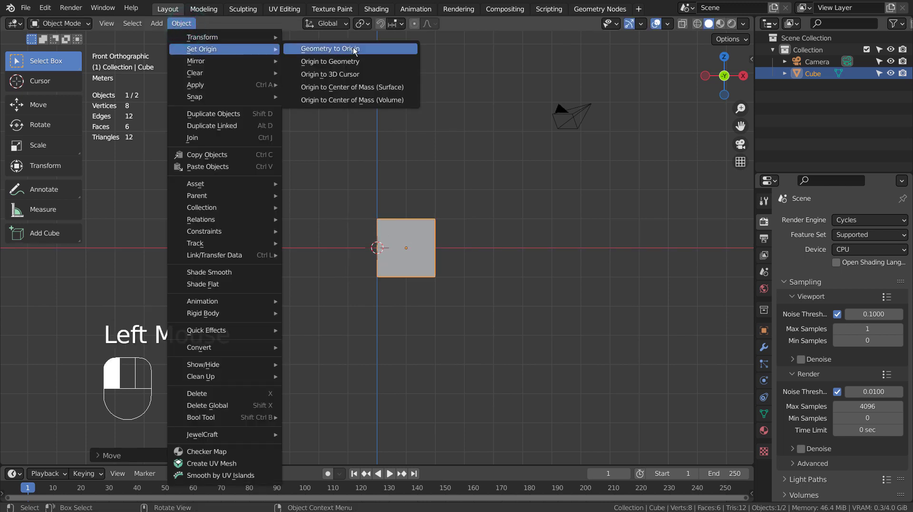
left_click(370, 75)
Step: Test another X stretch and a move, undoing both
key("s")
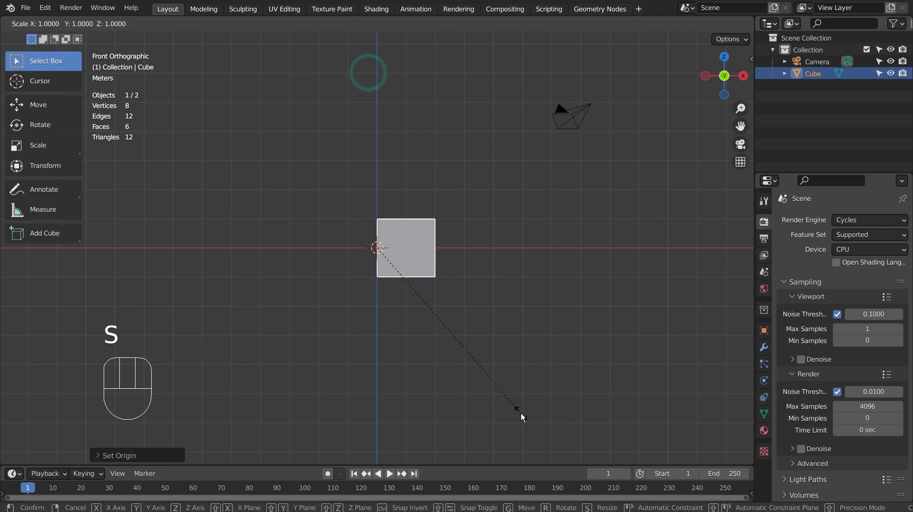
key("x")
left_click(538, 388)
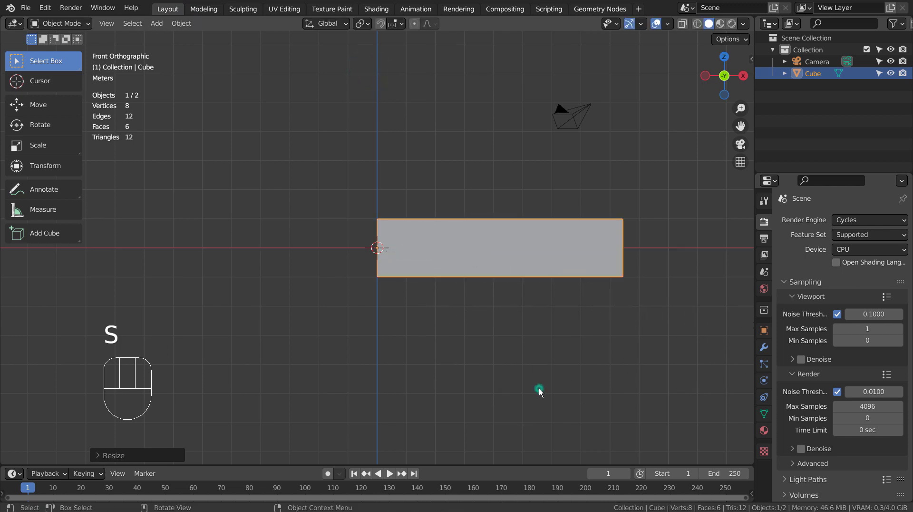
key("ctrl+z")
scroll(566, 275, "down", 3)
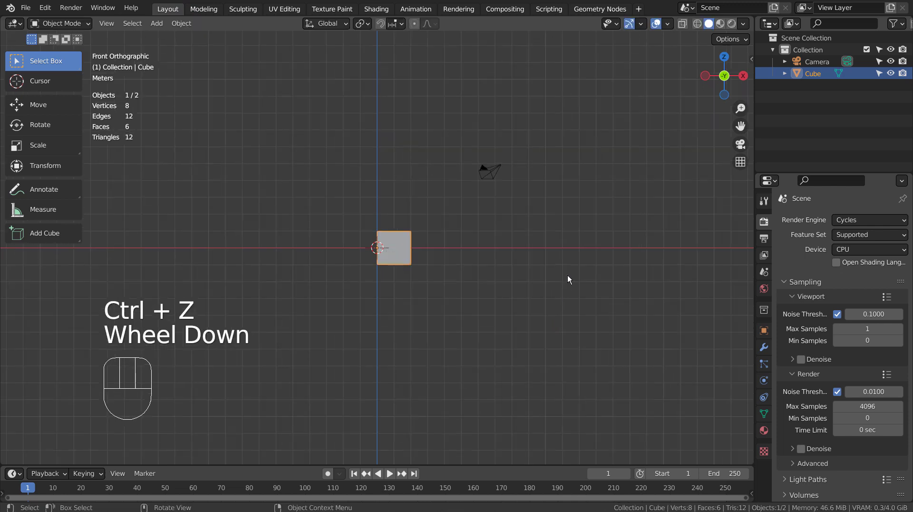
middle_click_drag(597, 305, 586, 352)
key("g")
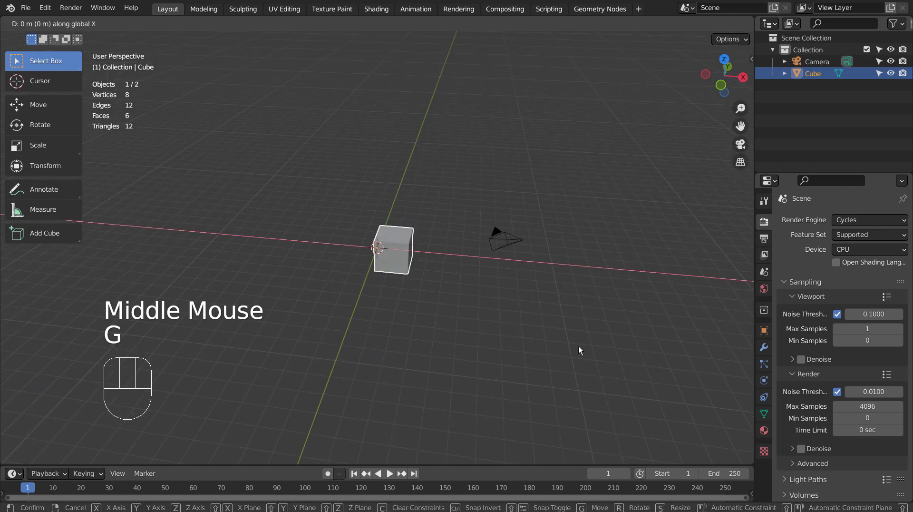
left_click(8, 349)
key("ctrl+z")
Step: Stretch the cube about 7.1 times along X with Ctrl snapping into a long bar
key("s")
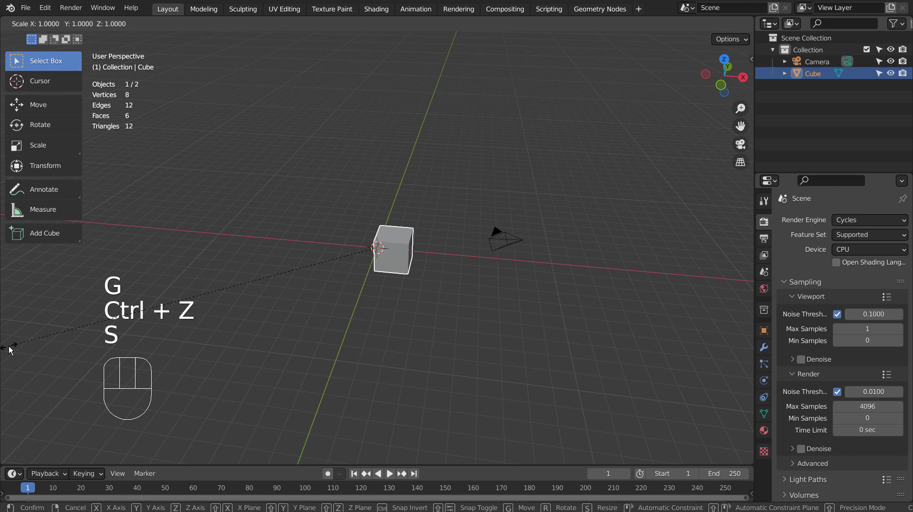
key("x")
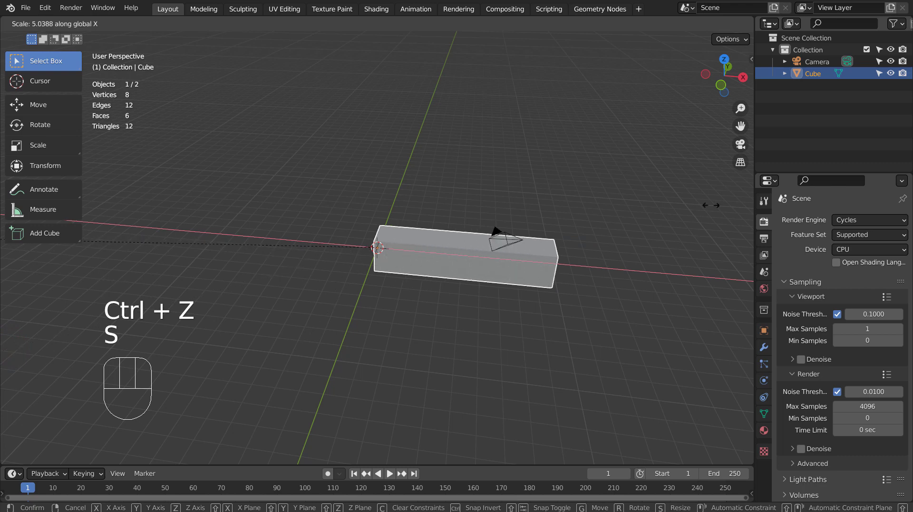
key("ctrl")
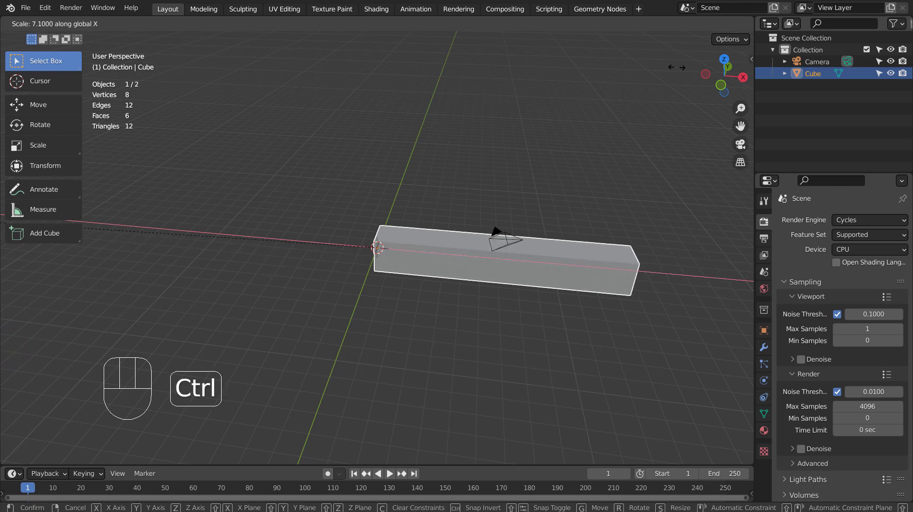
left_click(6, 222)
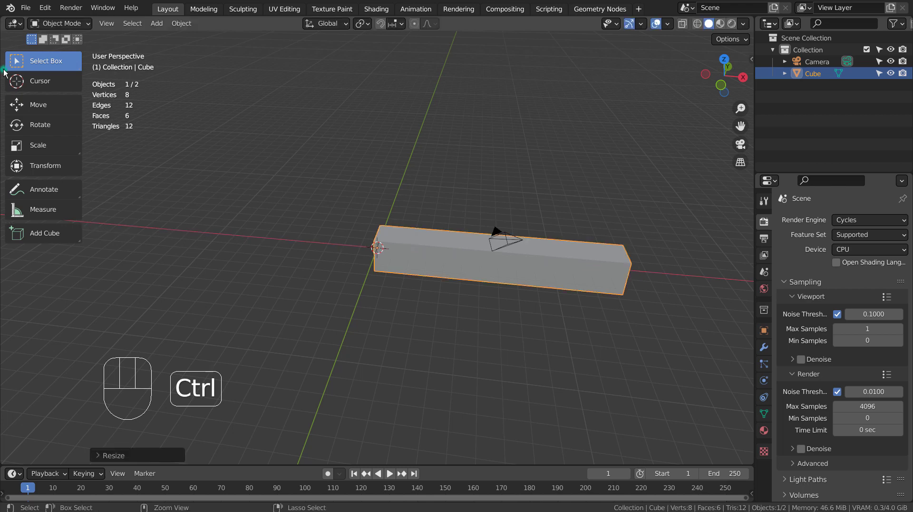
Step: Apply level-3 subdivision to smooth the bar
middle_click_drag(407, 267, 386, 270)
middle_click_drag(598, 322, 418, 298)
scroll(554, 305, "up", 2)
key("ctrl+3")
Step: In front view Edit Mode, add two loop cuts across the bar's middle
key("KP_1")
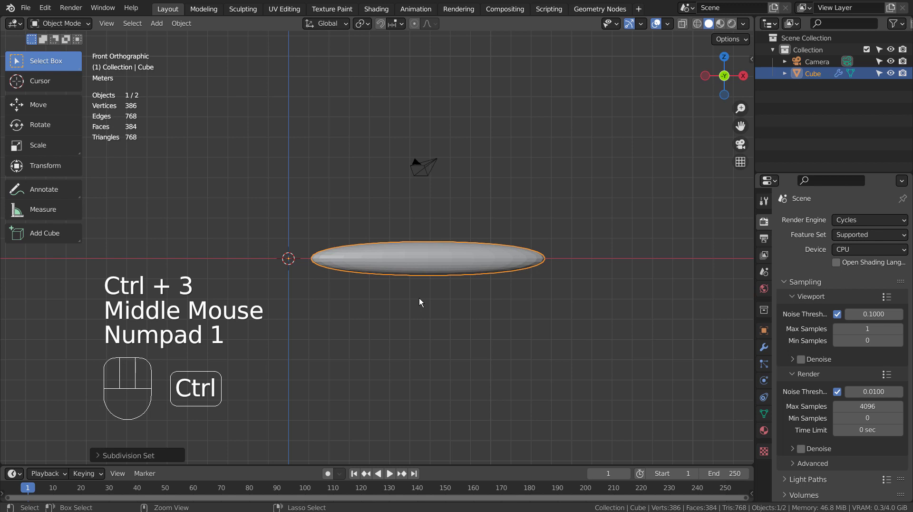
key("Tab")
key("ctrl+r")
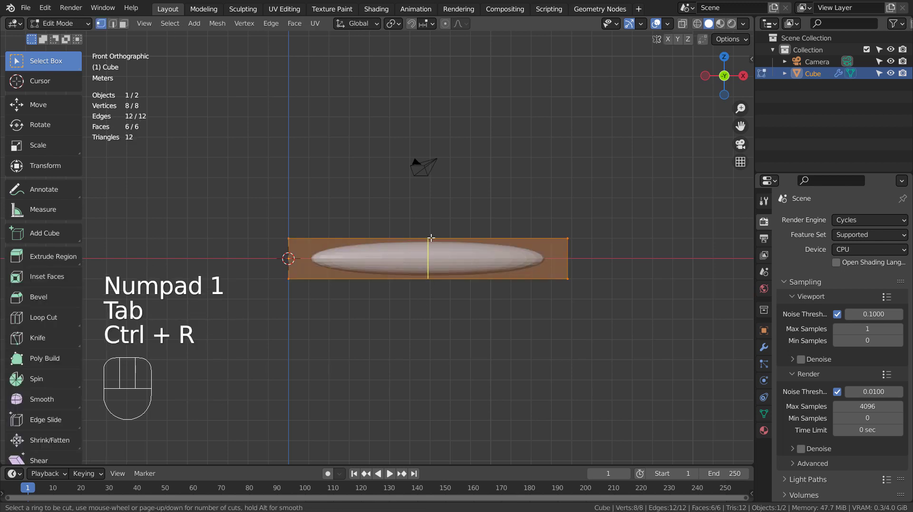
scroll(431, 248, "up", 1)
left_click(431, 238)
left_click(431, 237)
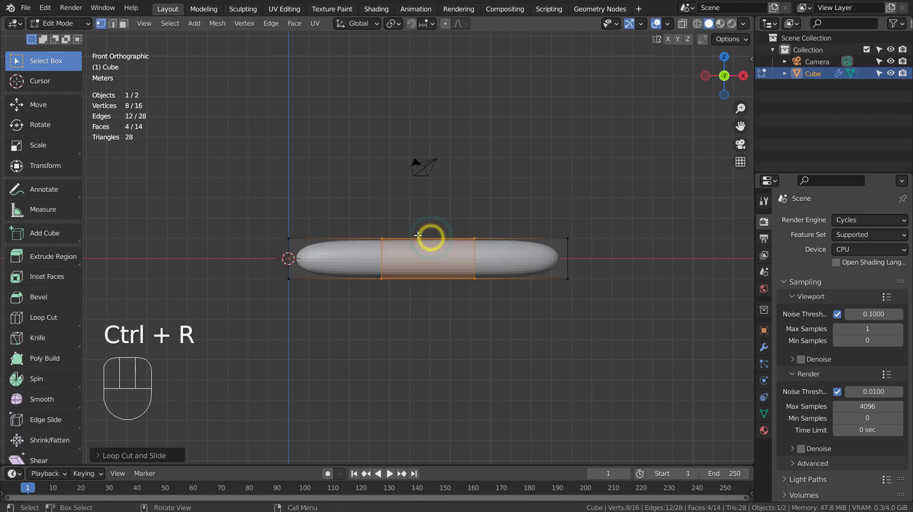
Step: Scale the middle faces about 3.01× along X to straighten the sides, then exit Edit Mode
left_click(42, 127)
left_click(45, 146)
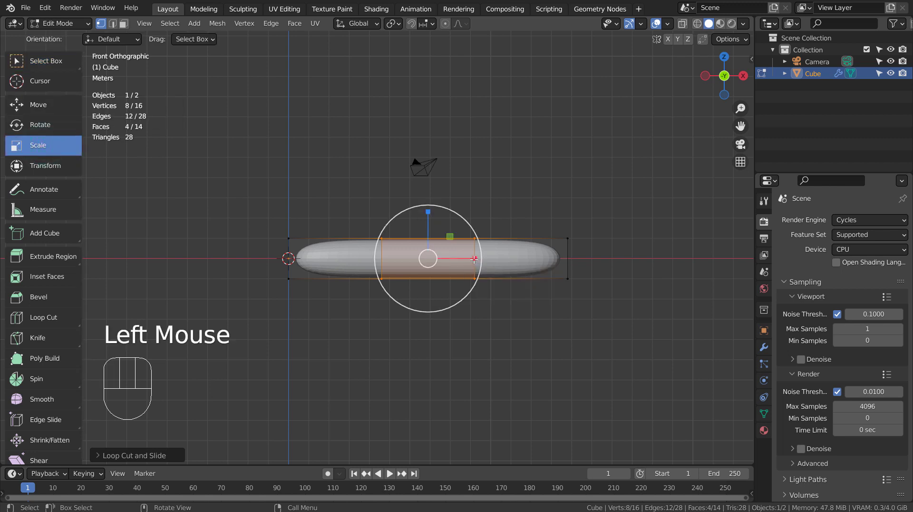
left_click_drag(474, 259, 566, 258)
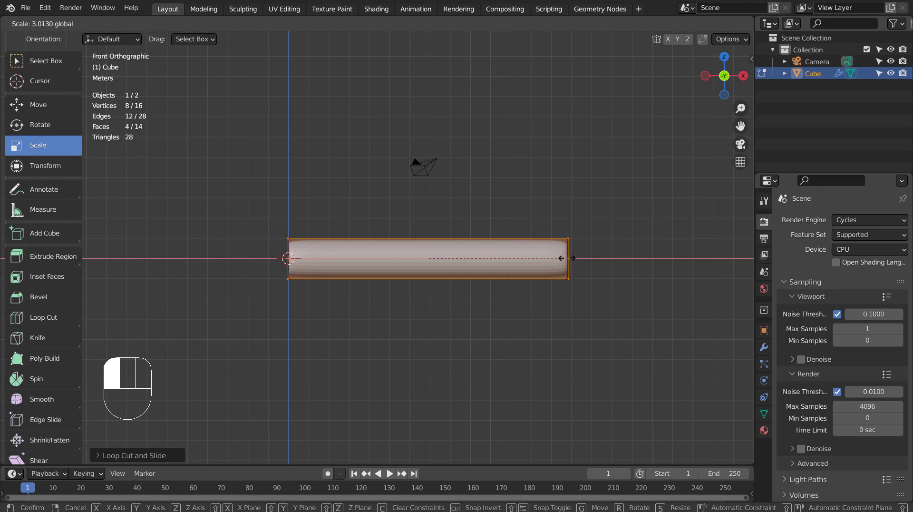
left_click_drag(566, 258, 565, 258)
key("Tab")
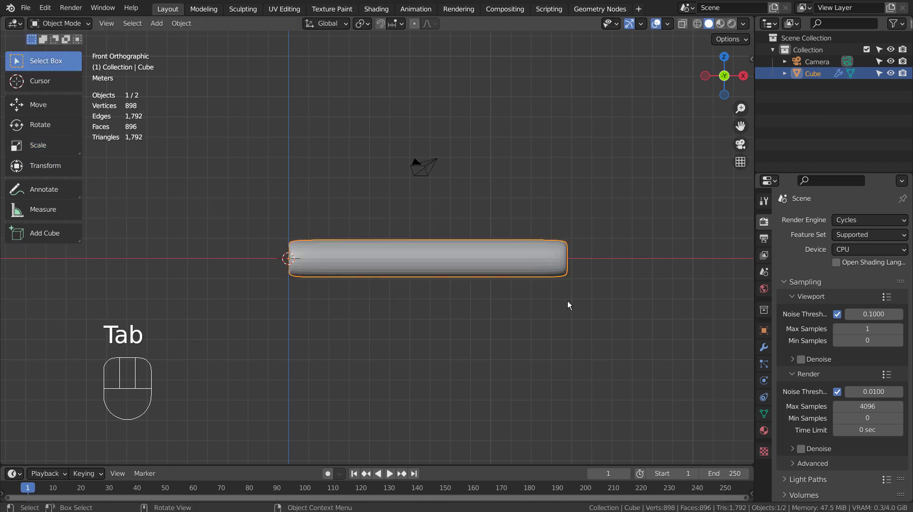
Step: Select the tube's far end face and inset it twice
middle_click_drag(567, 301, 438, 285)
key("Tab")
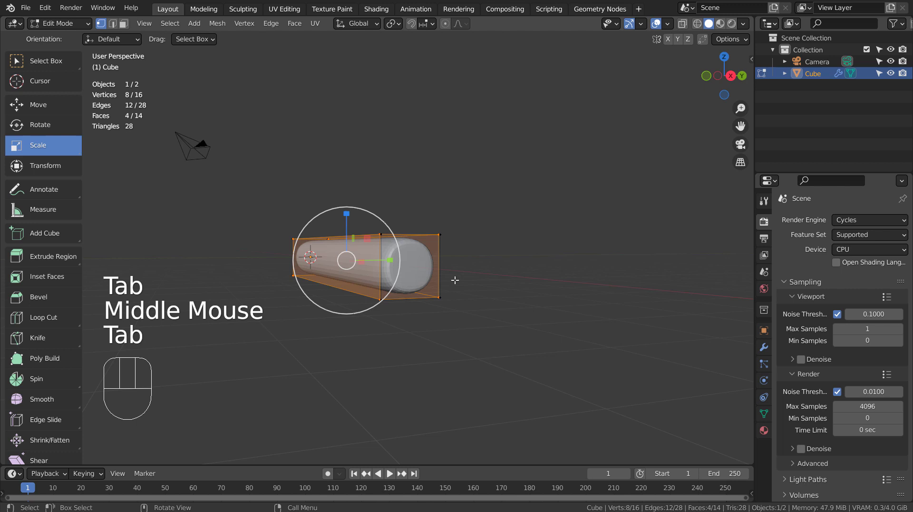
key("3")
left_click(427, 269)
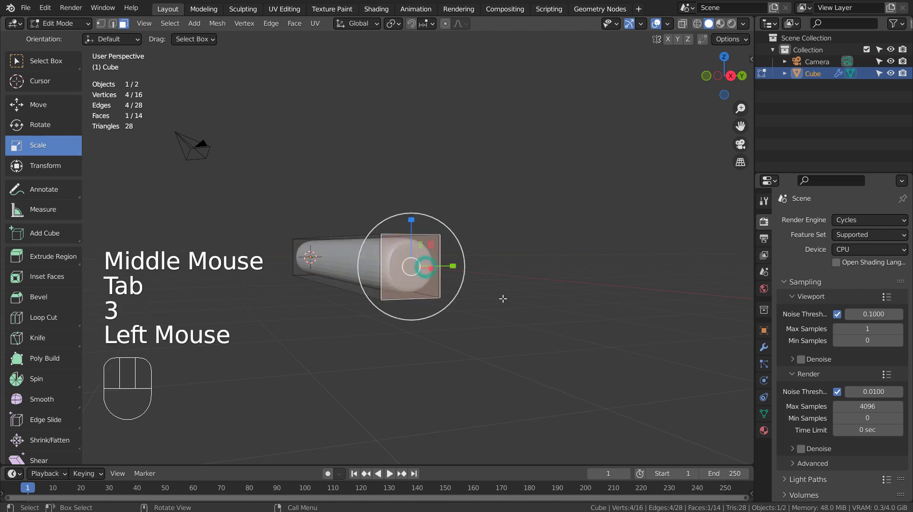
key("i")
left_click(548, 292)
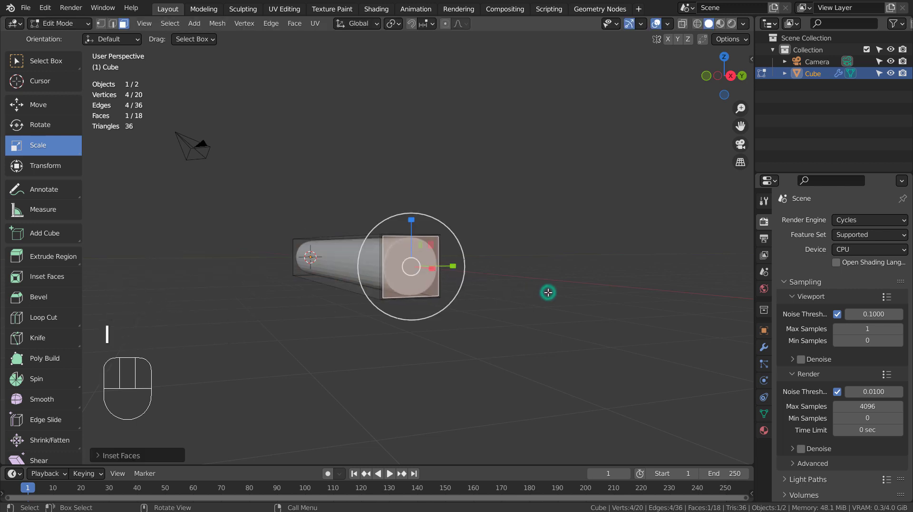
key("i")
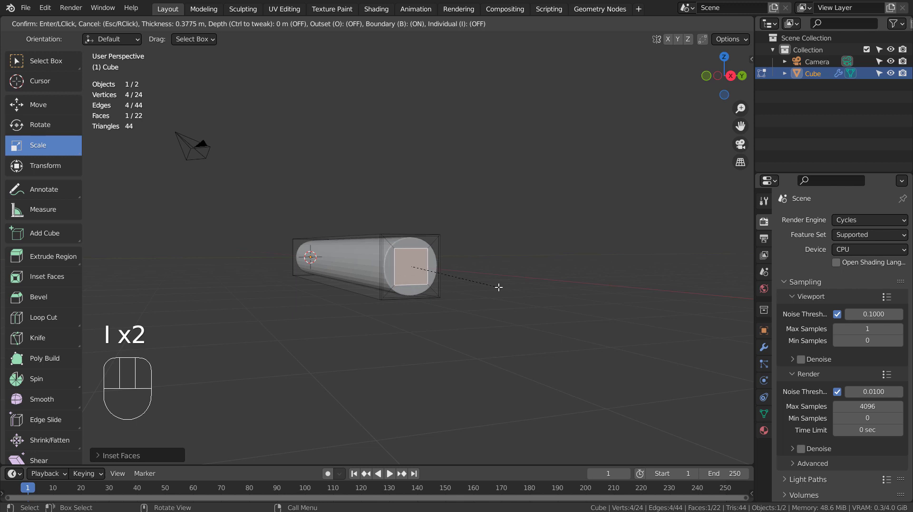
left_click(499, 287)
Step: Extrude the inset end face inward into the tube and inset it again
middle_click_drag(471, 310, 554, 339)
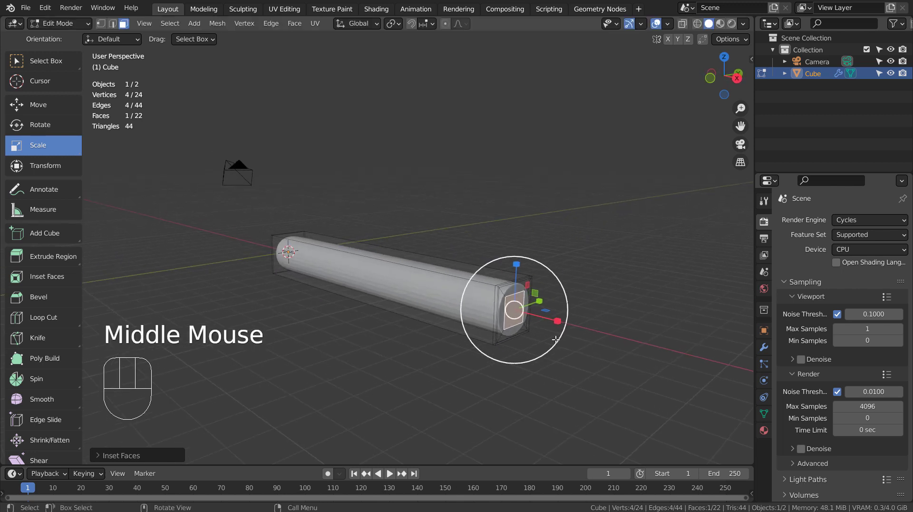
key("e")
left_click(470, 304)
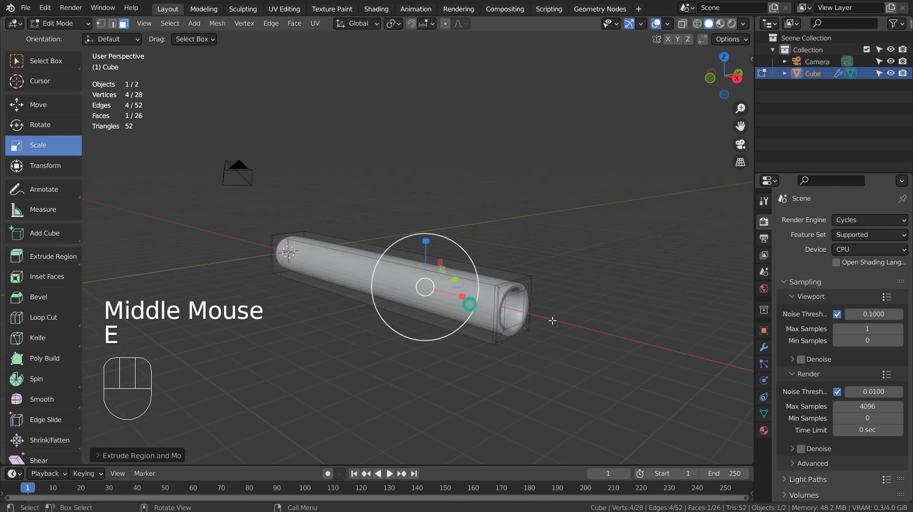
mouse_move(476, 298)
middle_mouse_down()
mouse_move(514, 312)
mouse_move(472, 290)
middle_mouse_up()
scroll(499, 302, "up", 1)
key("i")
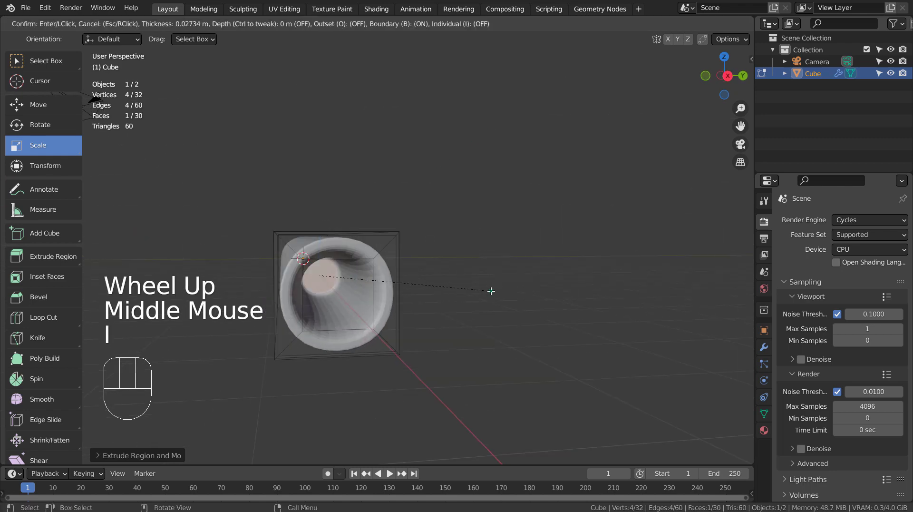
Step: Return to Object Mode and apply Shade Smooth to the barrel
key("Tab")
scroll(387, 272, "up", 3)
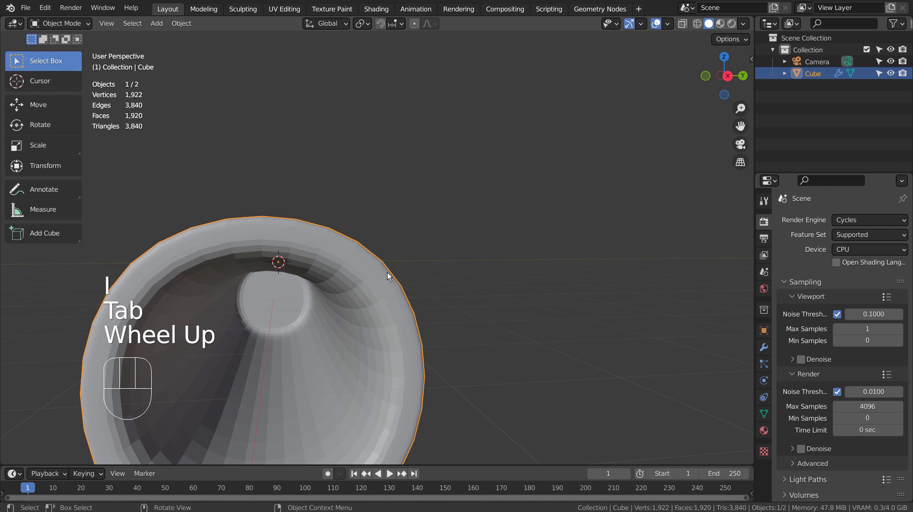
right_click(370, 305)
left_click(365, 269)
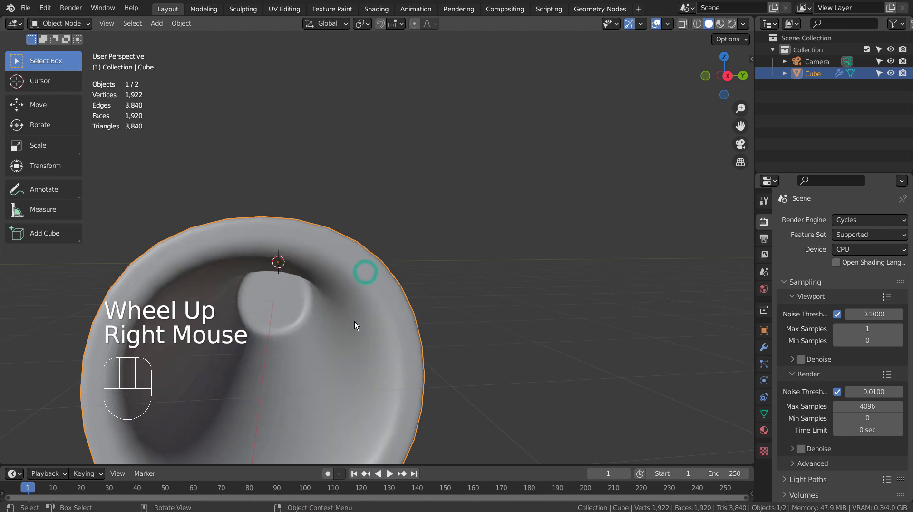
Step: In front orthographic view, rotate the barrel about 33° upward around its end
middle_click_drag(355, 322, 592, 327)
scroll(358, 314, "down", 3)
scroll(358, 312, "down", 1)
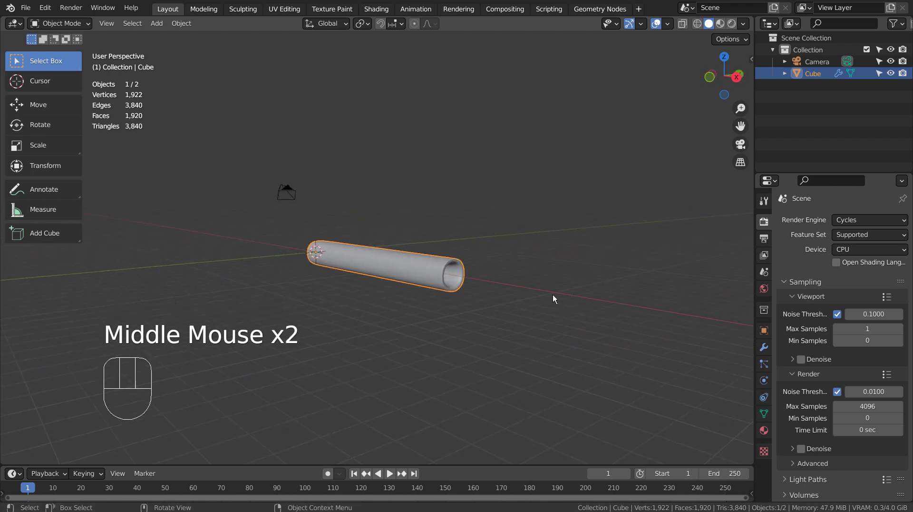
key("KP_1")
key("r")
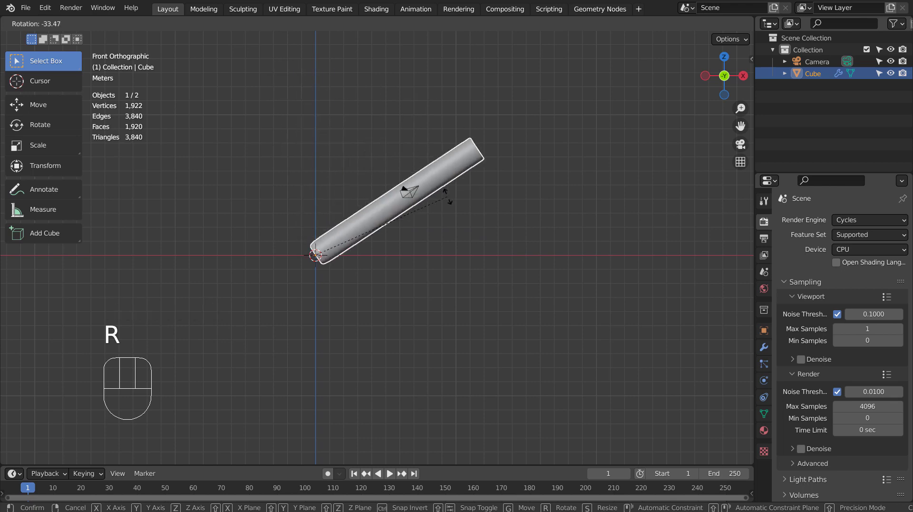
left_click(446, 163)
middle_click_drag(446, 162, 754, 315)
Step: Add a 1000-particle system to the barrel, preview it to frame 109, then enter Edit Mode
left_click(765, 369)
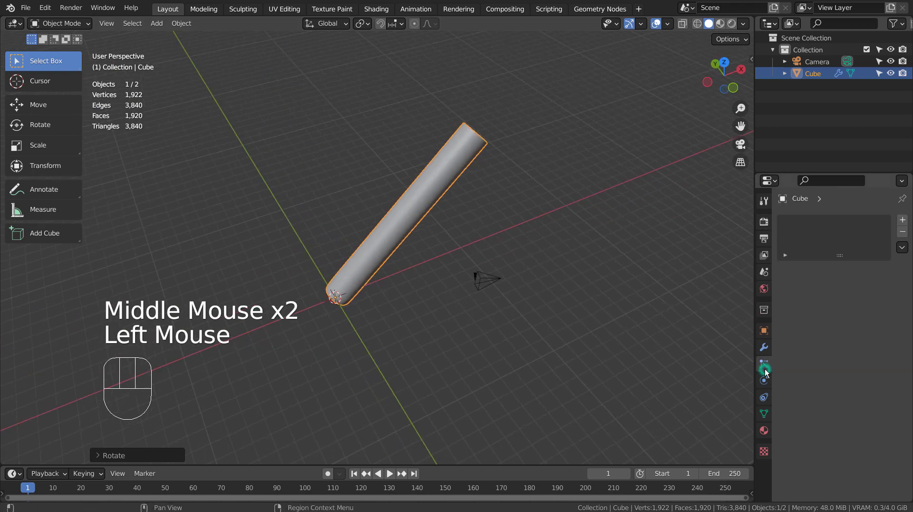
left_click(903, 220)
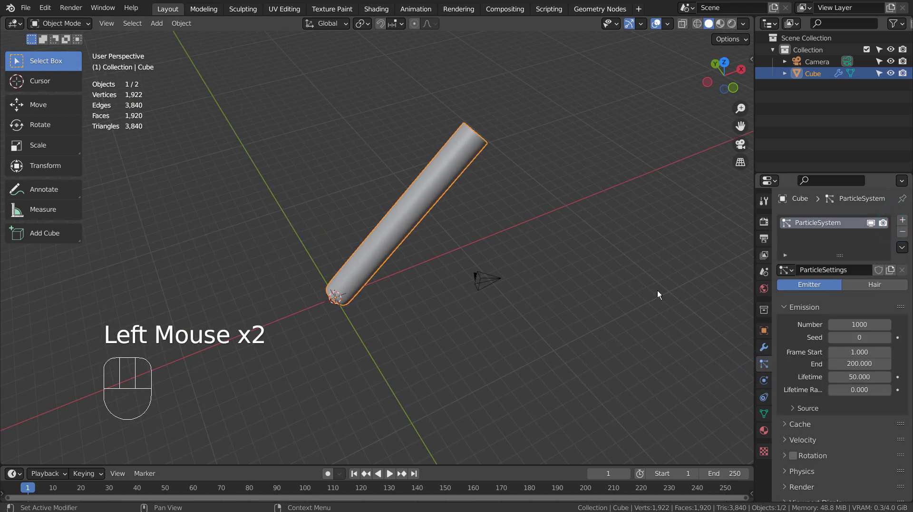
middle_click_drag(461, 369, 420, 324)
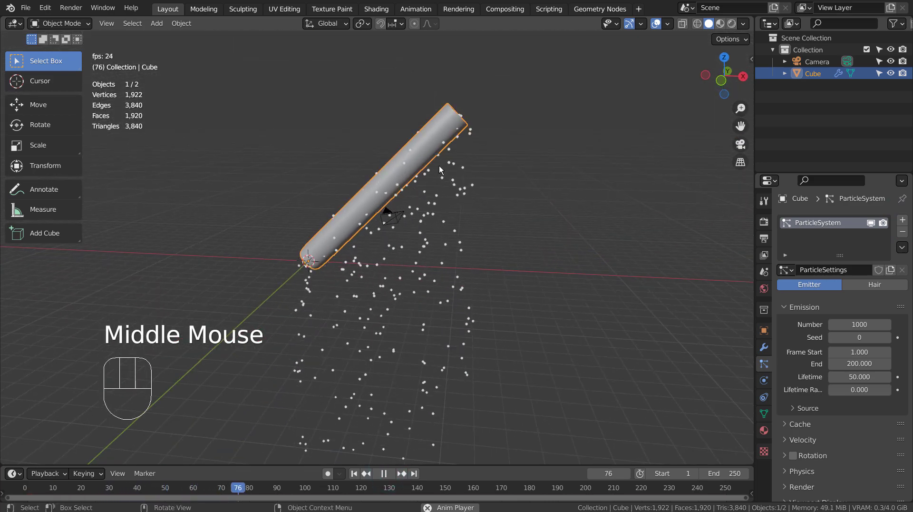
left_click(384, 473)
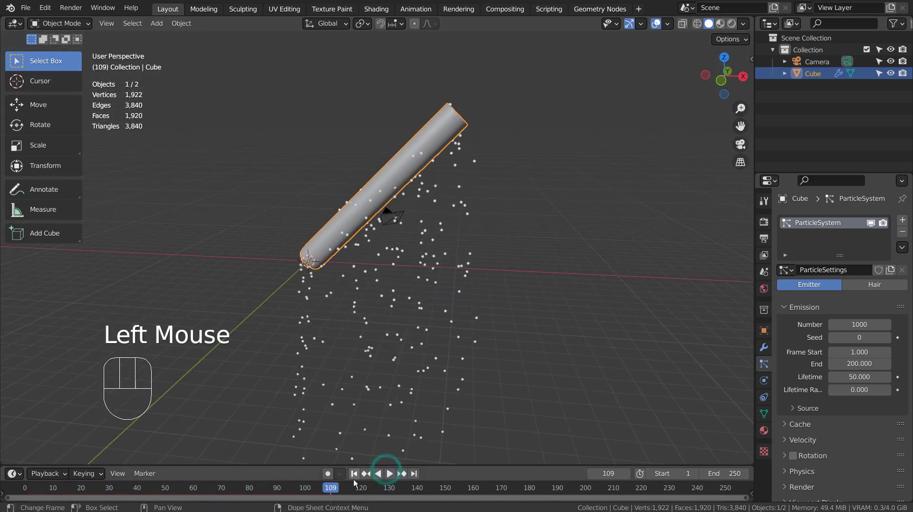
left_click(353, 479)
middle_click_drag(521, 194, 462, 236)
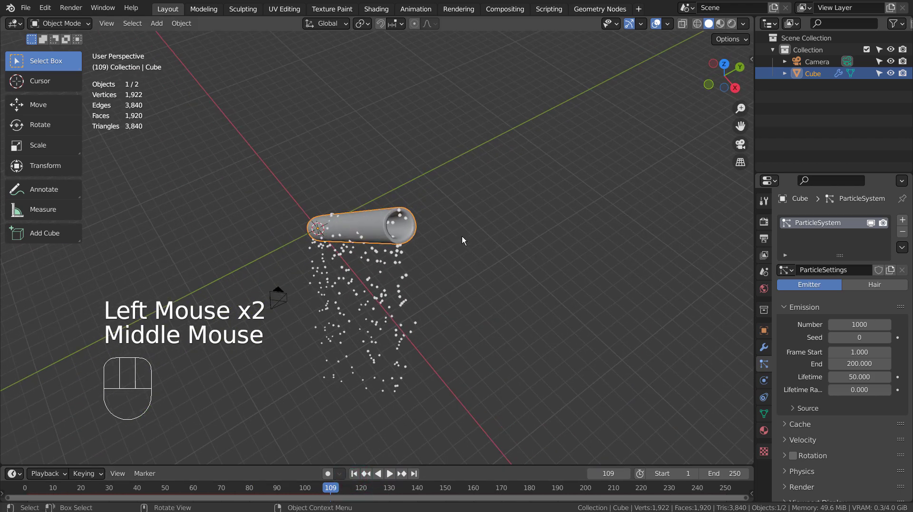
key("Tab")
middle_click_drag(477, 273, 290, 220)
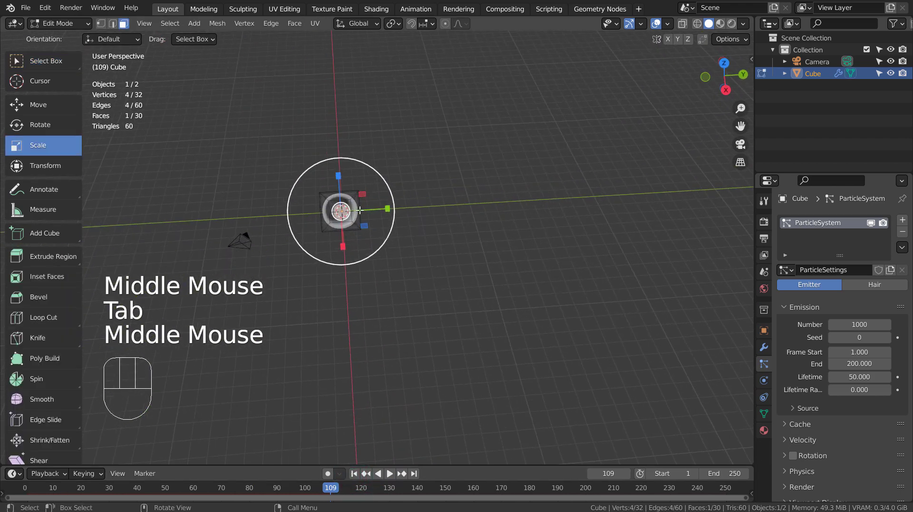
Step: In wireframe vertex mode, assign the barrel opening's four tip vertices to a new vertex group
key("1")
mouse_move(350, 217)
middle_mouse_down()
mouse_move(465, 220)
mouse_move(453, 223)
middle_mouse_up()
key("shift+z")
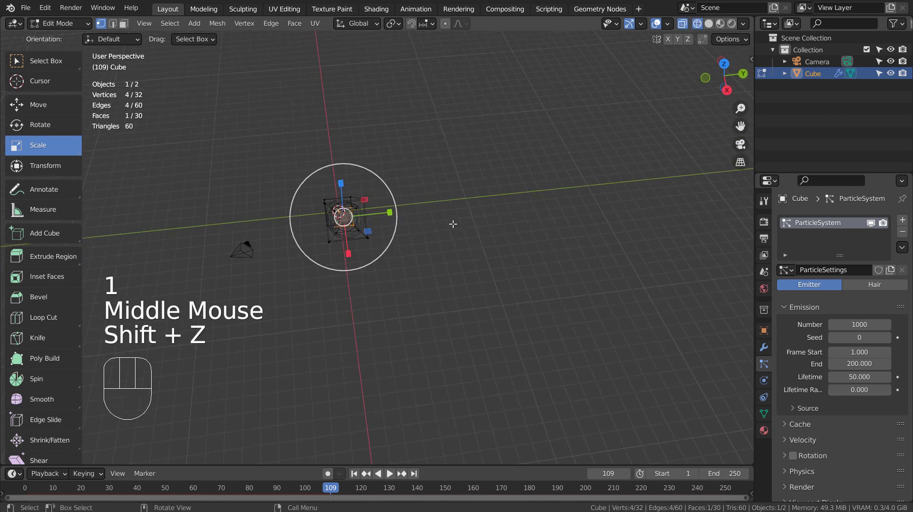
key("p")
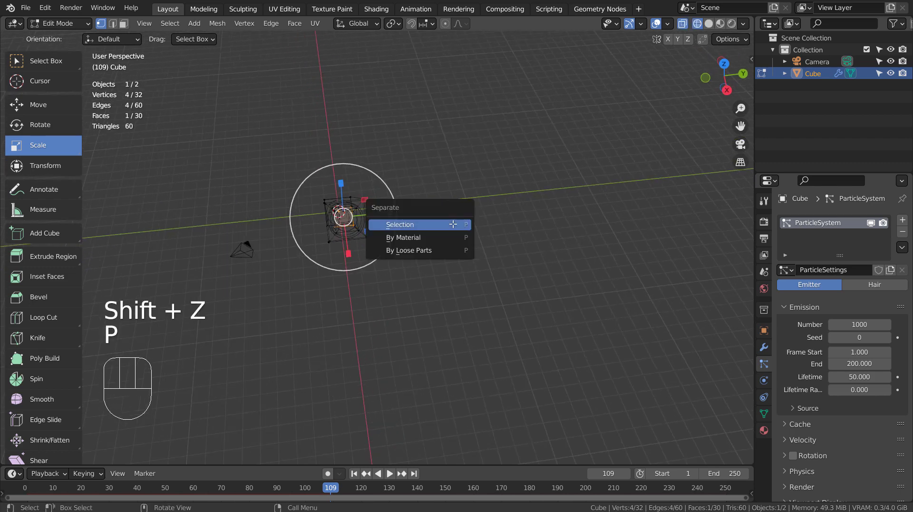
key("ctrl+g")
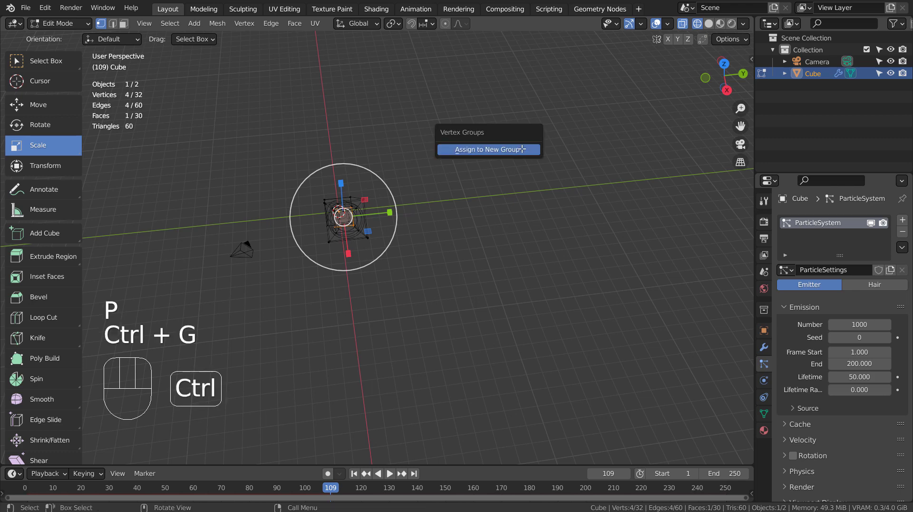
left_click(522, 149)
key("Tab")
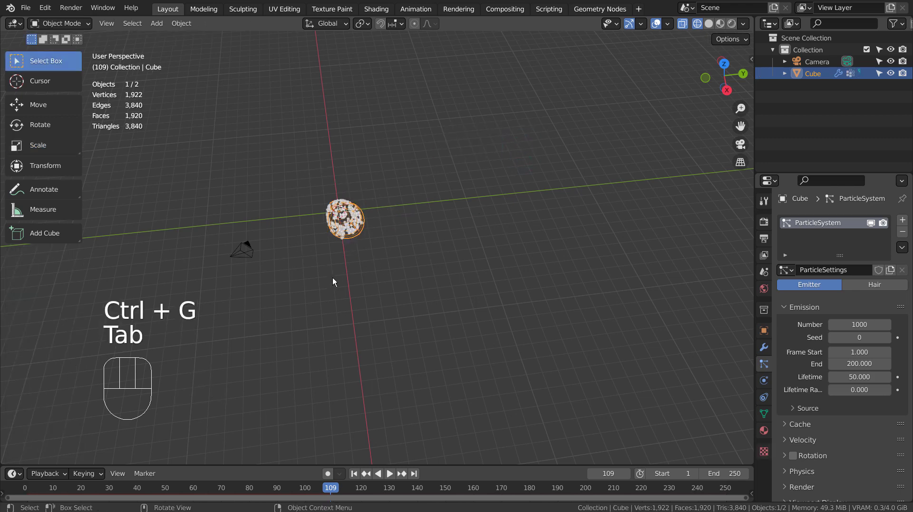
Step: Set the particle system's Density vertex group to "Group"
middle_click_drag(333, 278, 445, 271)
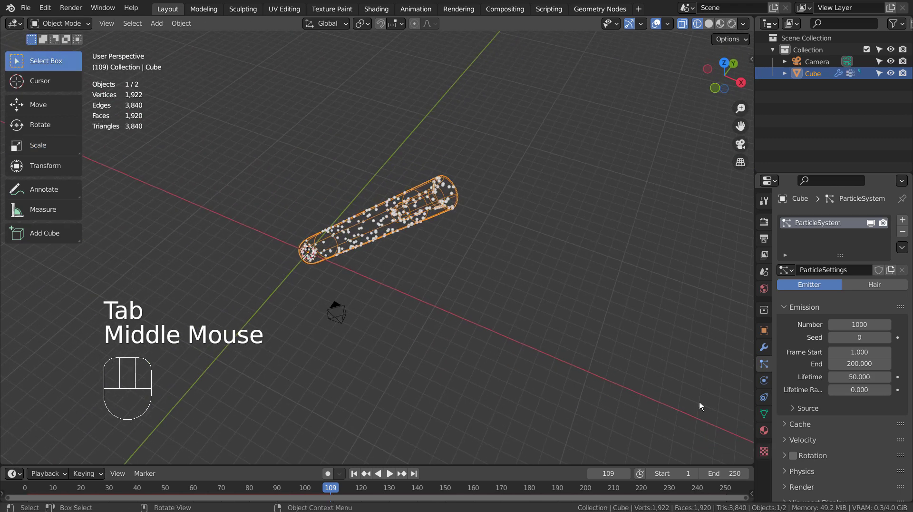
scroll(808, 381, "up", 1)
scroll(820, 382, "down", 4)
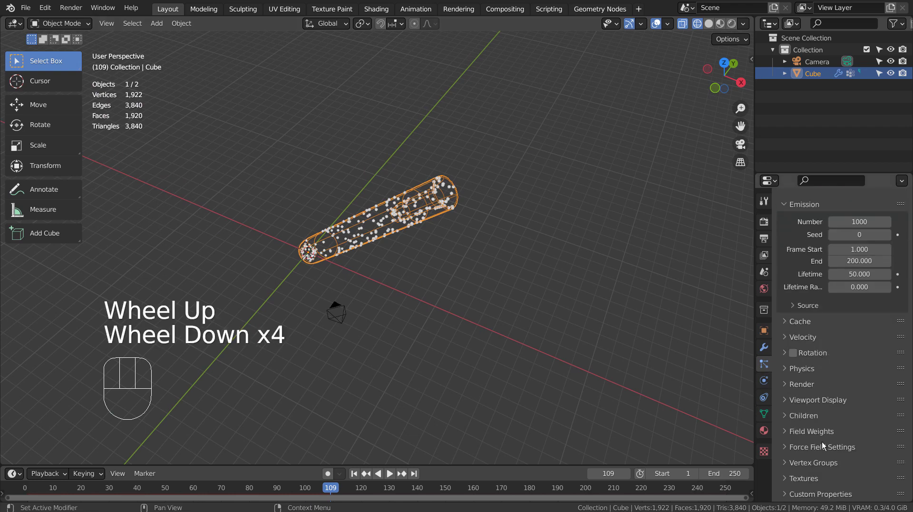
left_click(788, 465)
scroll(788, 468, "down", 2)
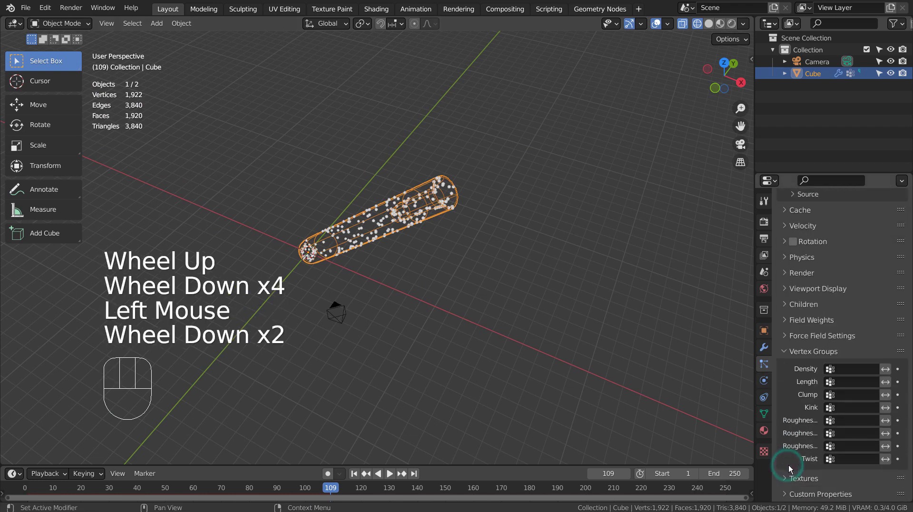
left_click(852, 369)
left_click(830, 384)
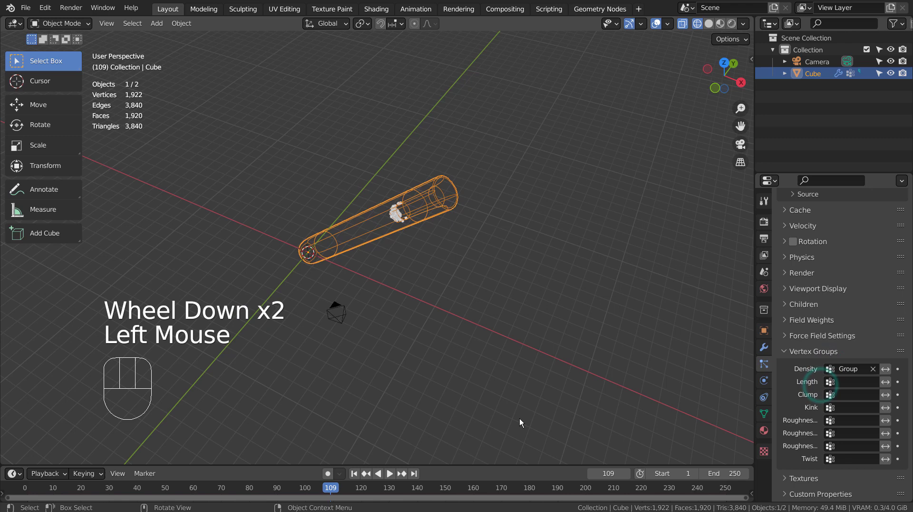
Step: Play the animation to verify tip-only emission, return to frame 1, and select the barrel in front view
left_click(356, 472)
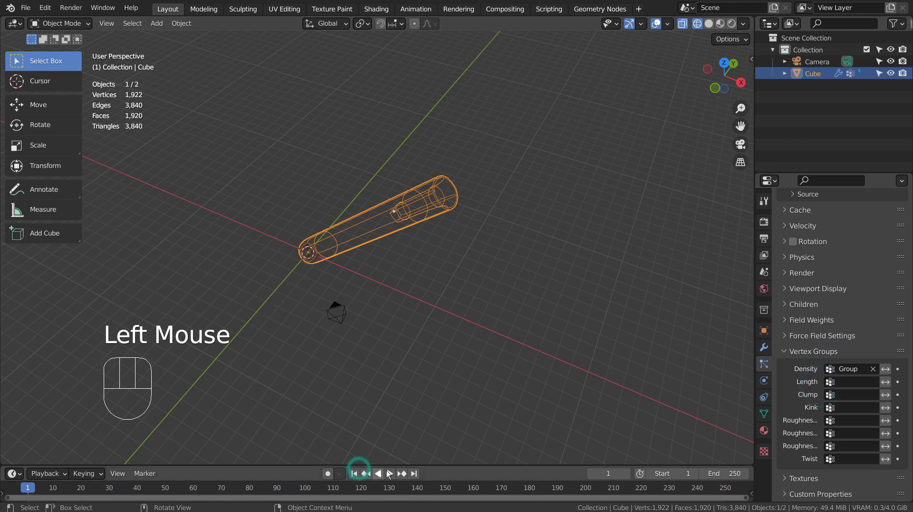
left_click(391, 473)
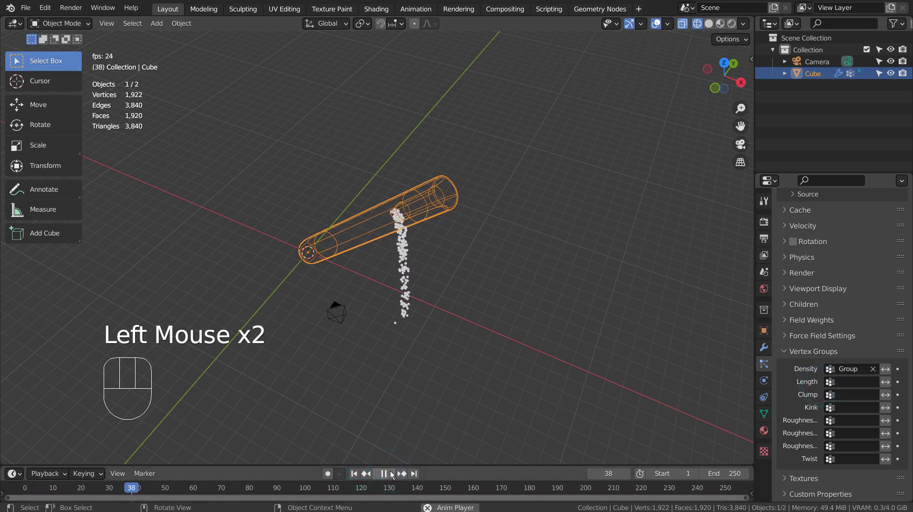
left_click(389, 473)
left_click(354, 473)
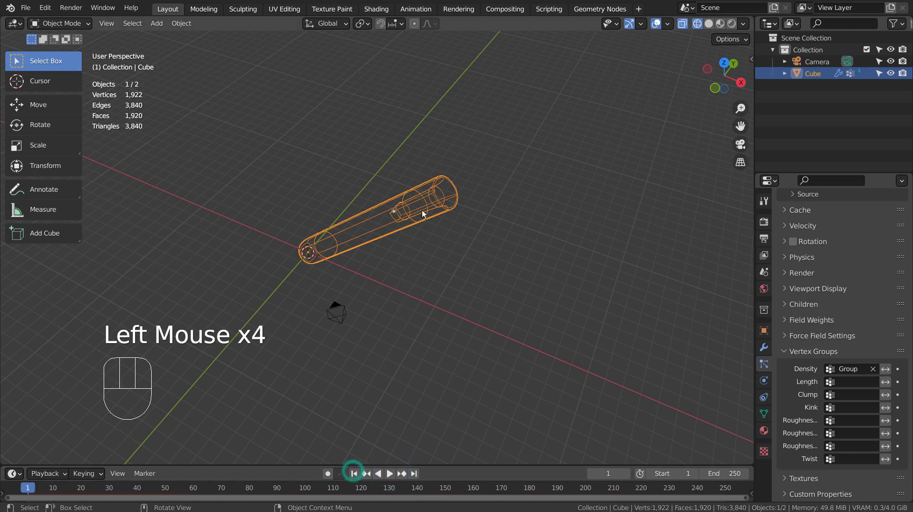
left_click(422, 210)
key("KP_1")
Step: Rotate the barrel back to horizontal, then expand the Gravity panel in Scene properties
key("r")
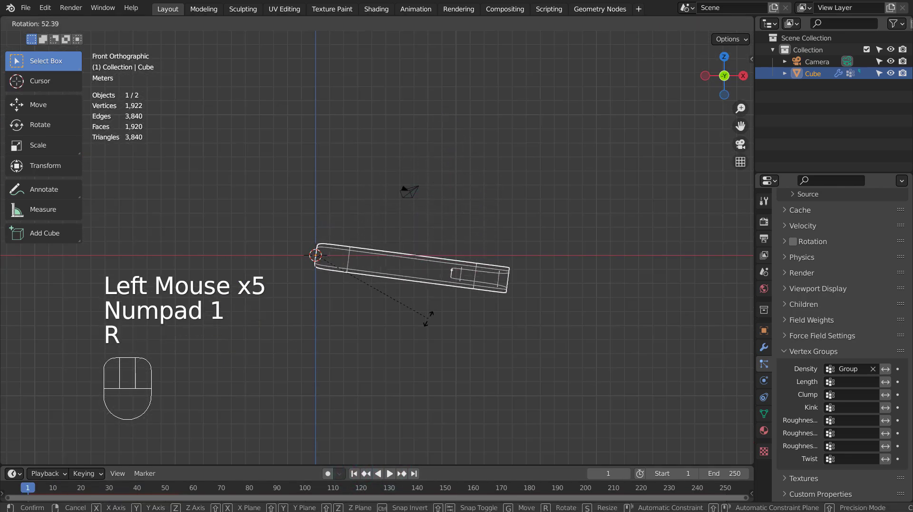
left_click(429, 298, "ctrl")
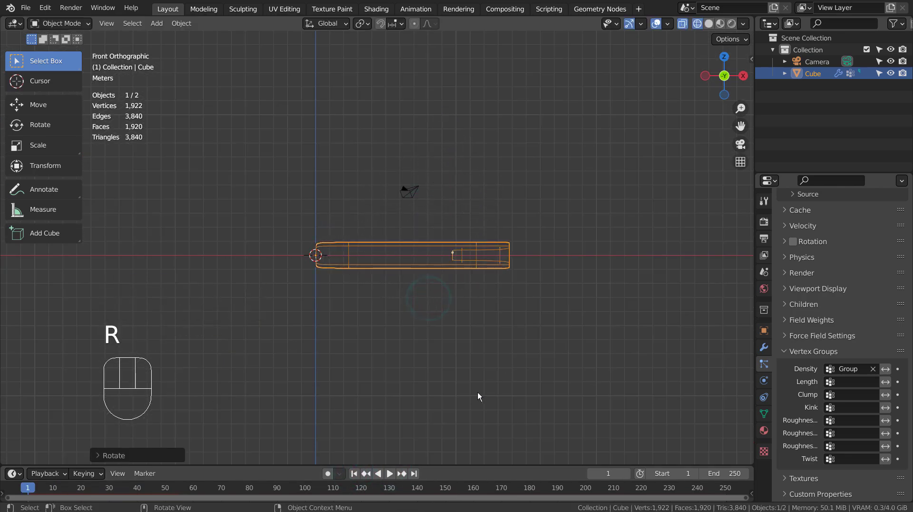
left_click(764, 221)
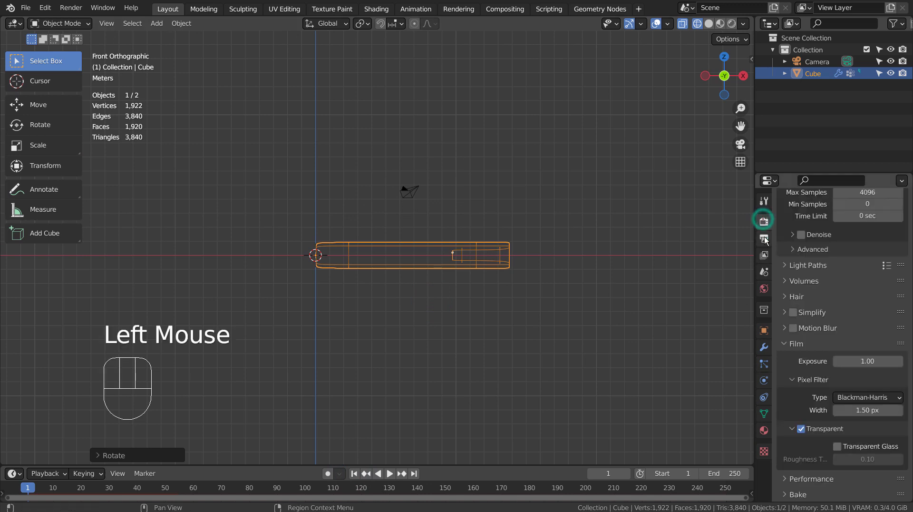
left_click(763, 238)
scroll(816, 291, "up", 2)
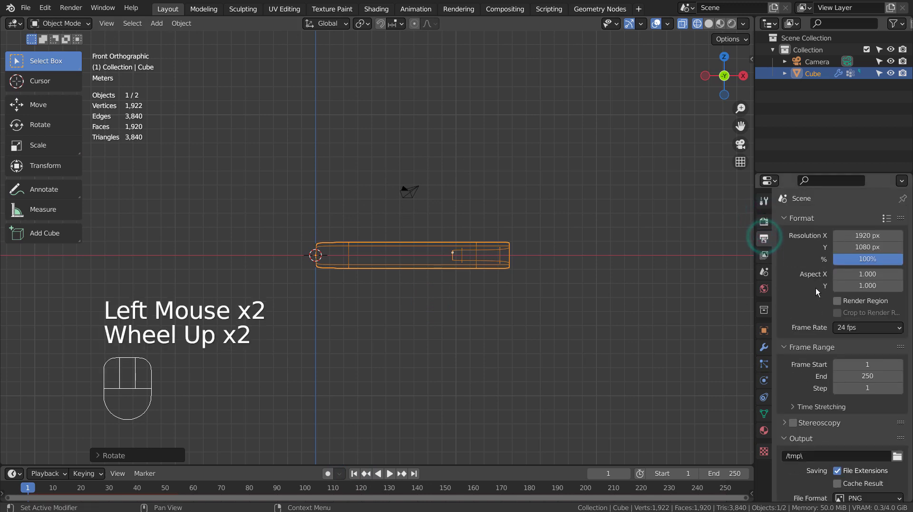
left_click(764, 255)
scroll(838, 347, "up", 3)
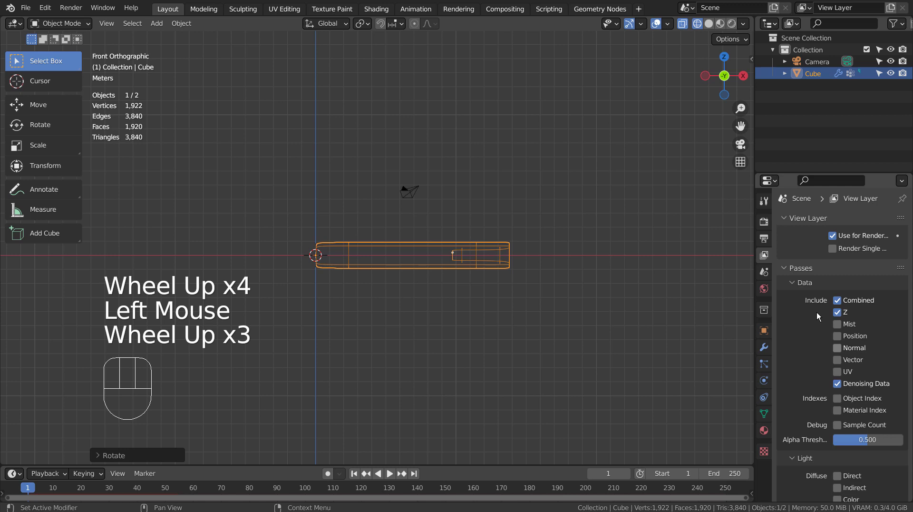
left_click(766, 272)
left_click(785, 300)
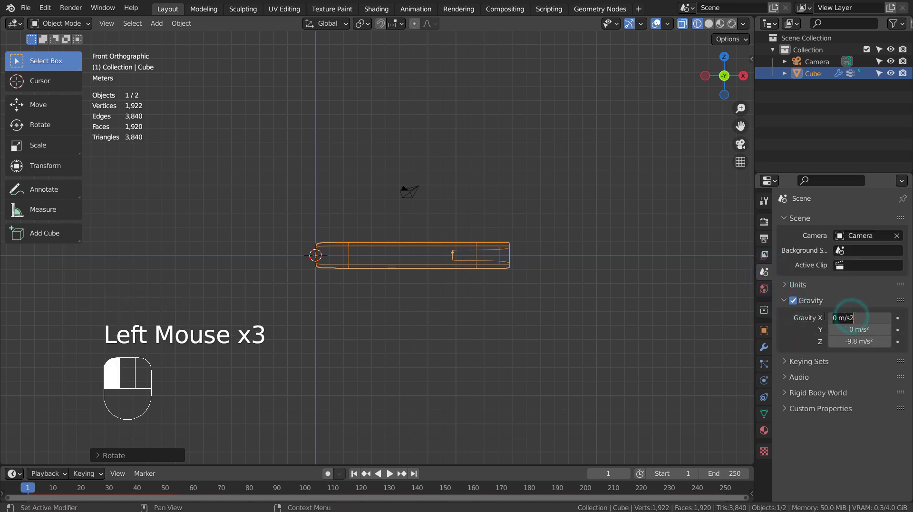
Step: During playback, raise Gravity X through 55, 75 and 111 to a final 555 m/s²
left_click(389, 474)
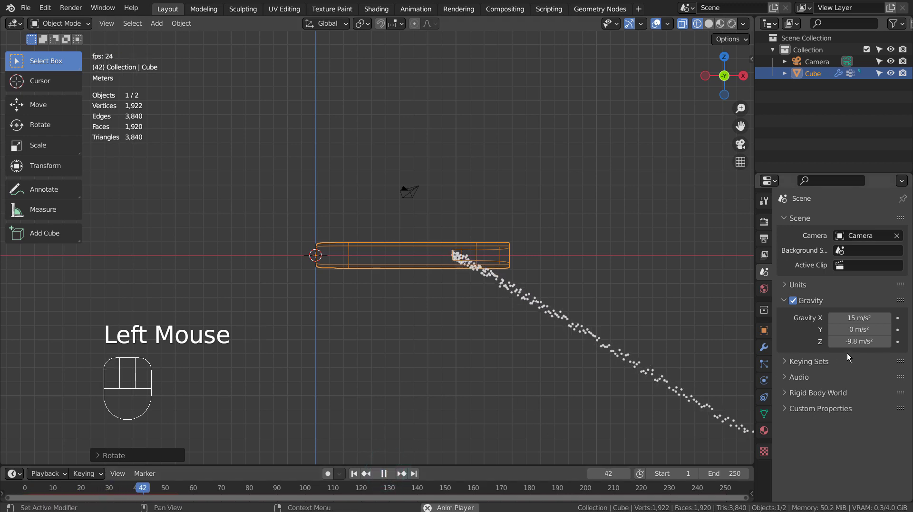
double_click(859, 318)
type("55")
key("Return")
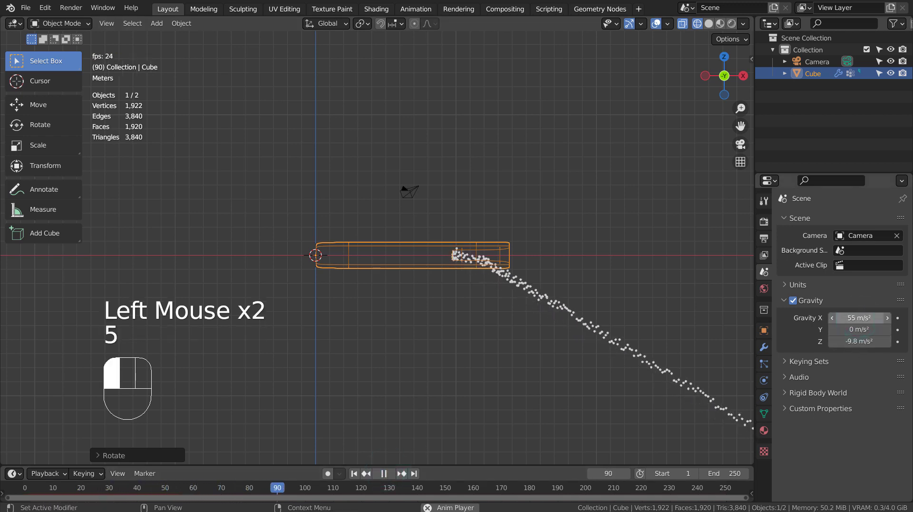
left_click_drag(854, 318, 873, 318)
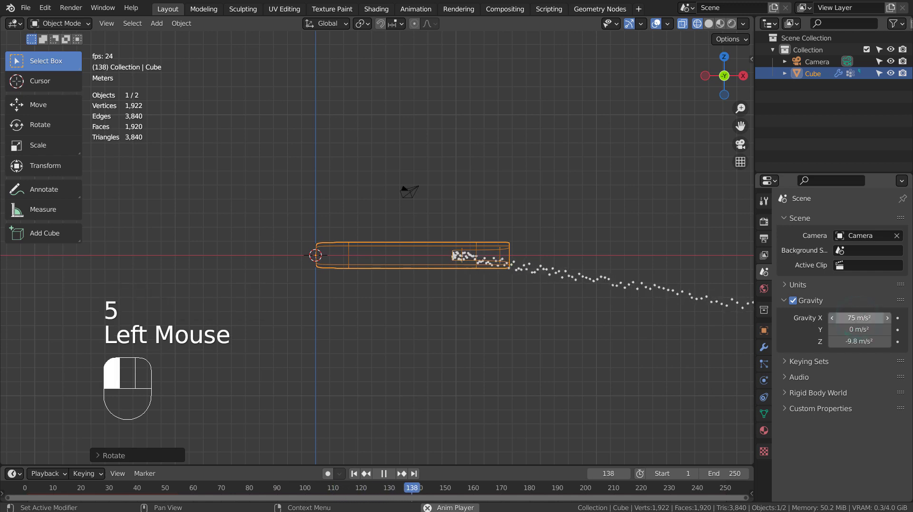
double_click(859, 317)
type("111")
key("Return")
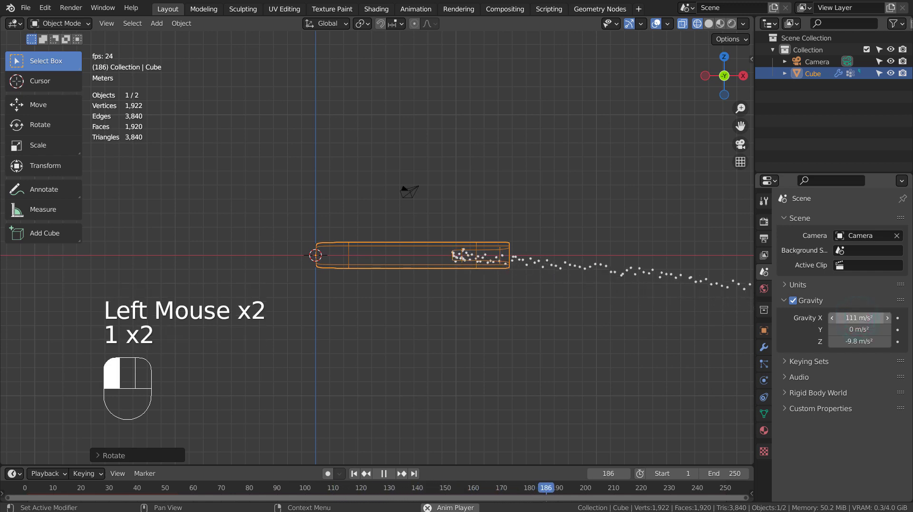
left_click(859, 318)
type("555")
key("Return")
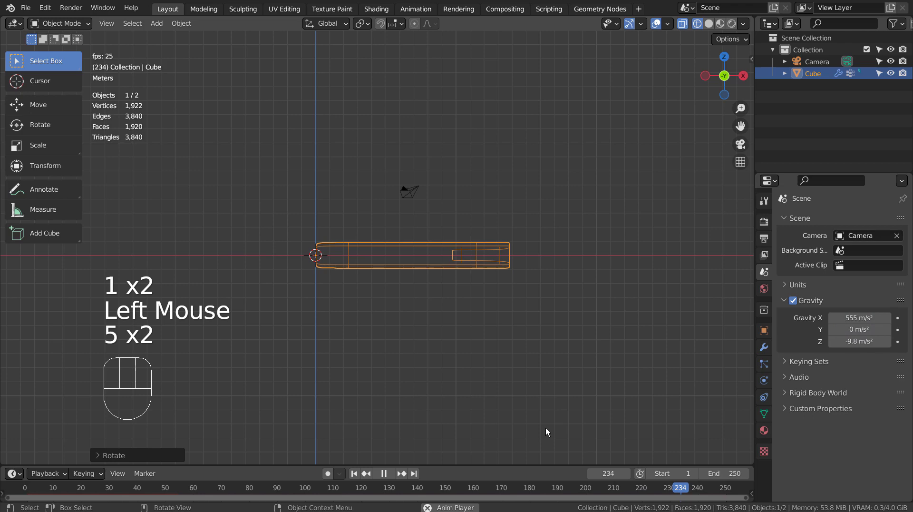
middle_click_drag(523, 380, 672, 370)
left_click(444, 246)
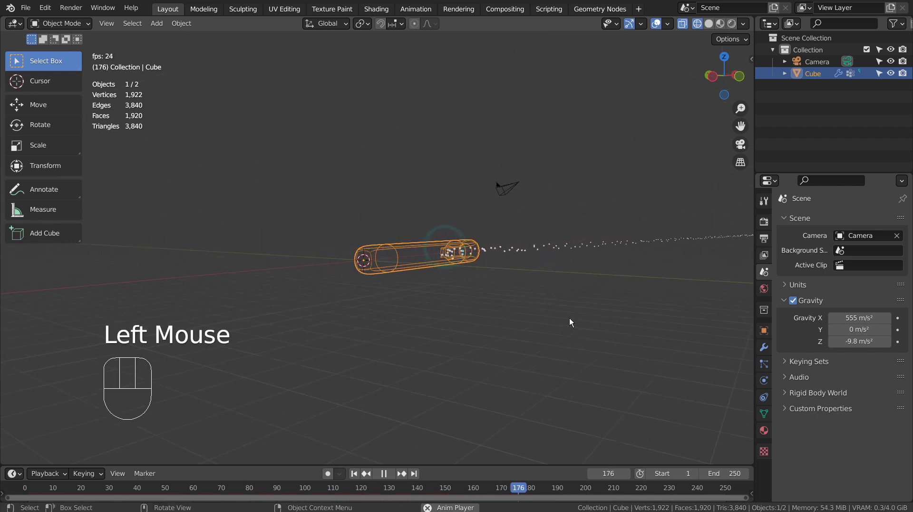
Step: In front view, tilt the barrel, stop playback, rewind to frame 1 and undo the rotation
key("KP_1")
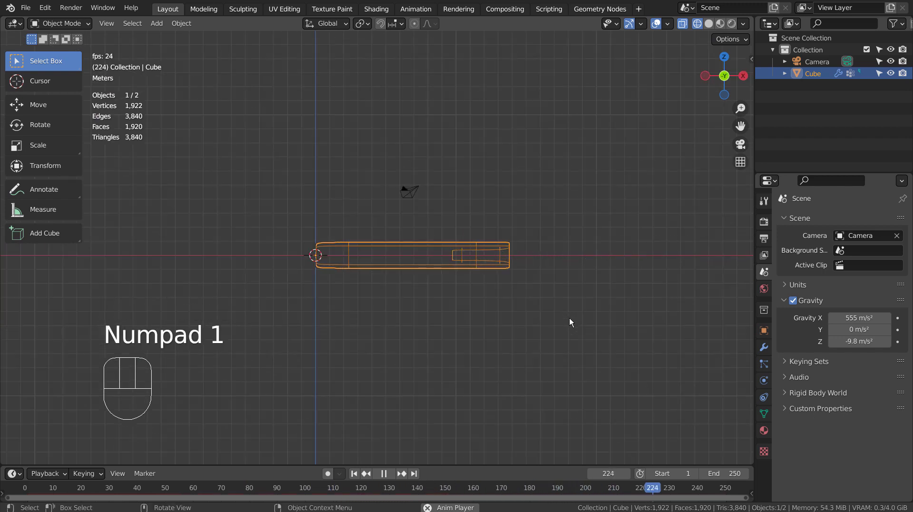
key("r")
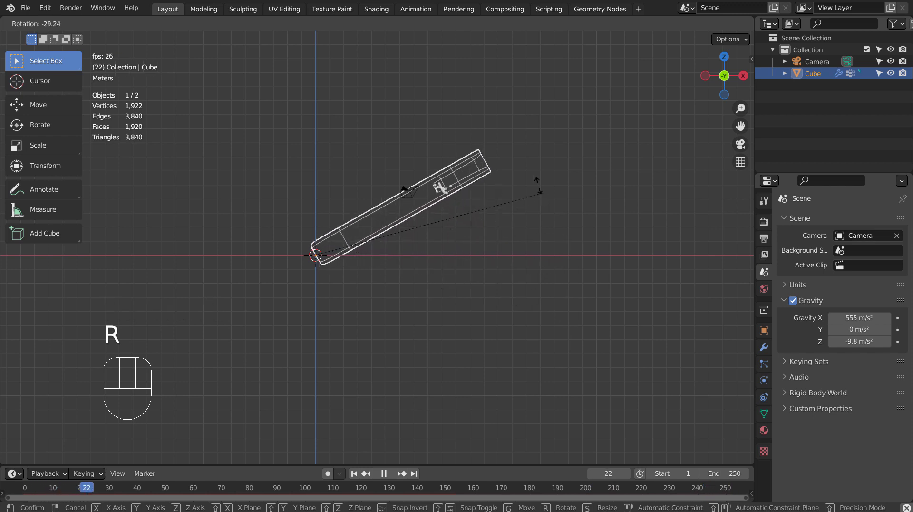
left_click(522, 161)
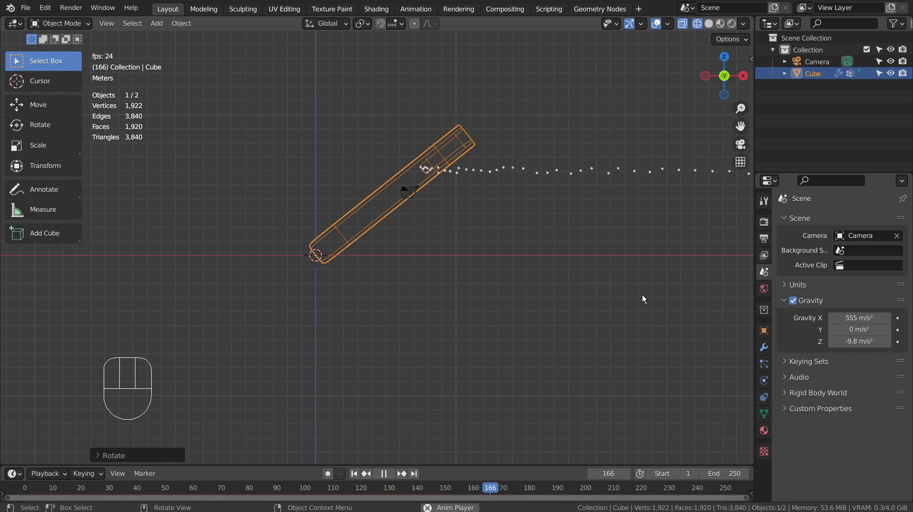
left_click(384, 474)
left_click(355, 474)
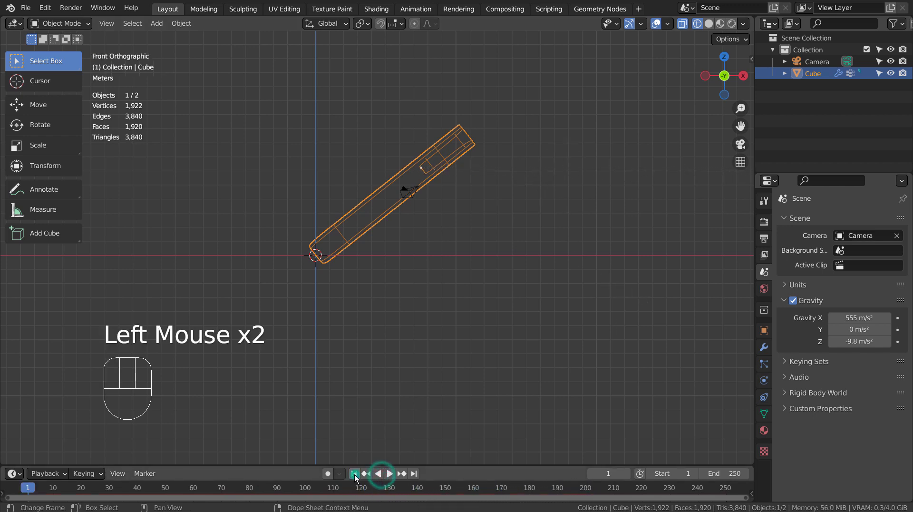
key("ctrl+z")
key("ctrl+z")
Step: Set the scene's Gravity X to 0 m/s²
left_click(871, 317)
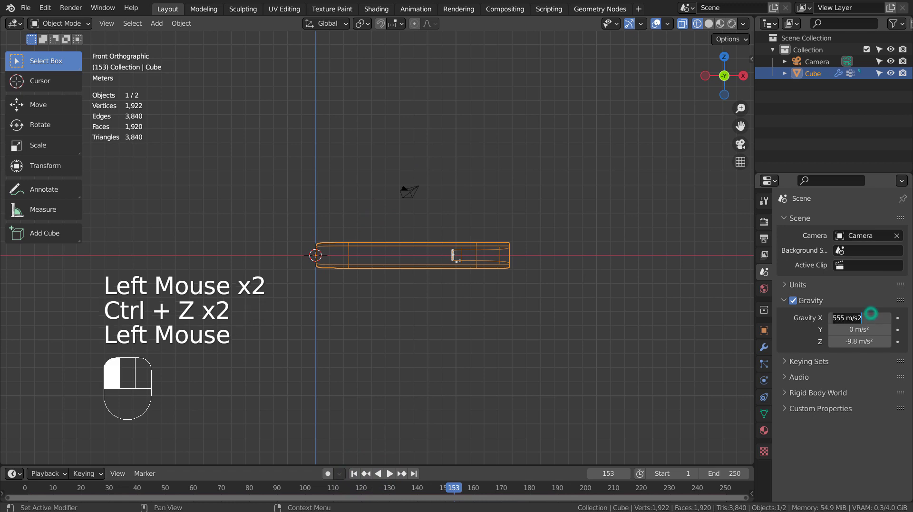
type("0")
key("Return")
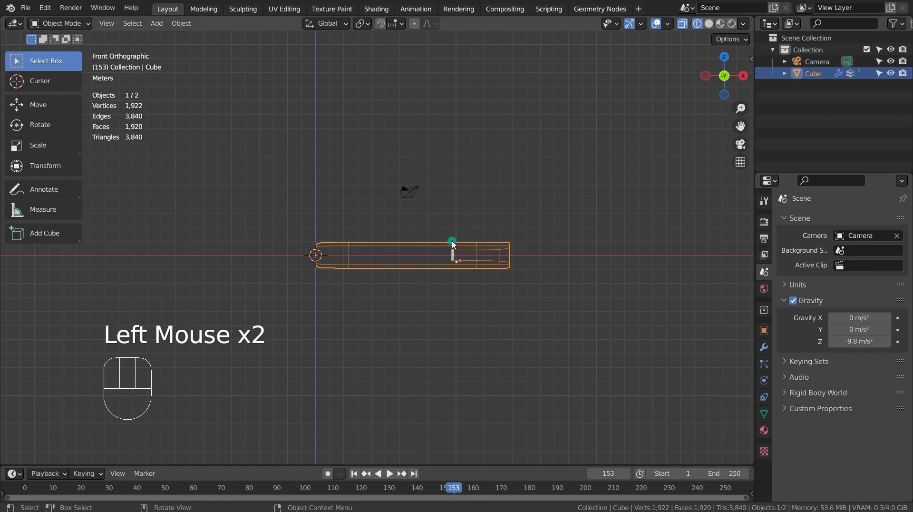
Step: Set the particle system's Normal velocity to 55 m/s
left_click(763, 364)
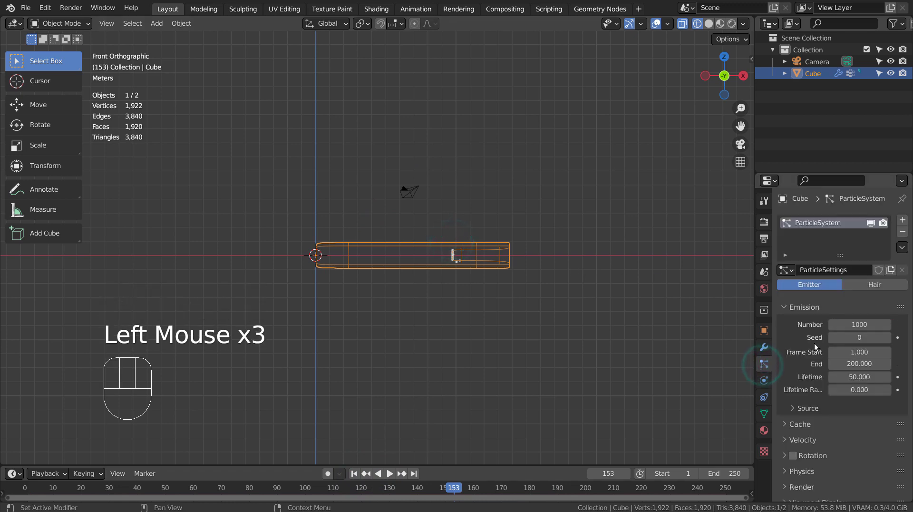
scroll(814, 344, "down", 4)
scroll(814, 343, "down", 3)
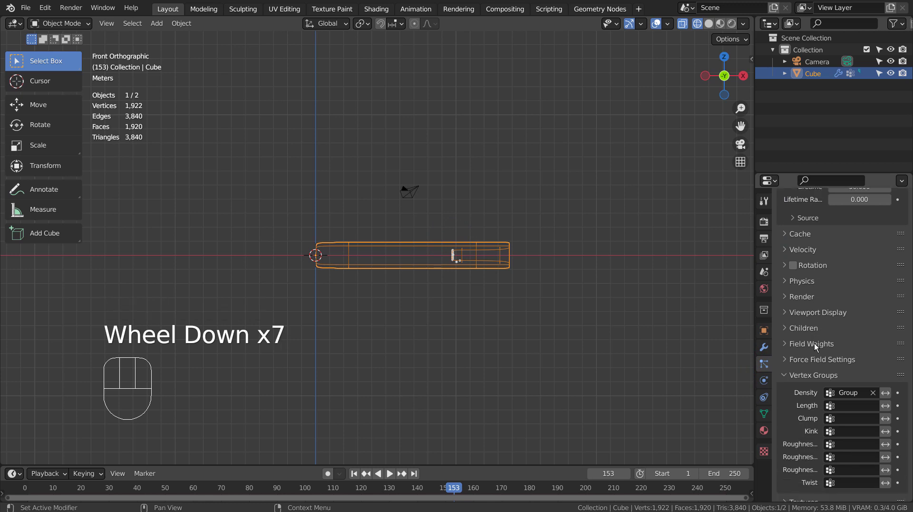
left_click(786, 249)
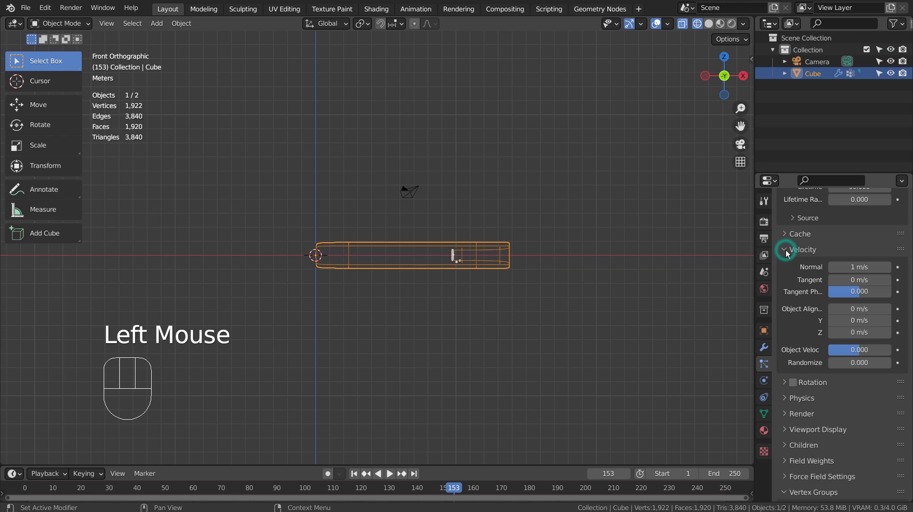
double_click(866, 268)
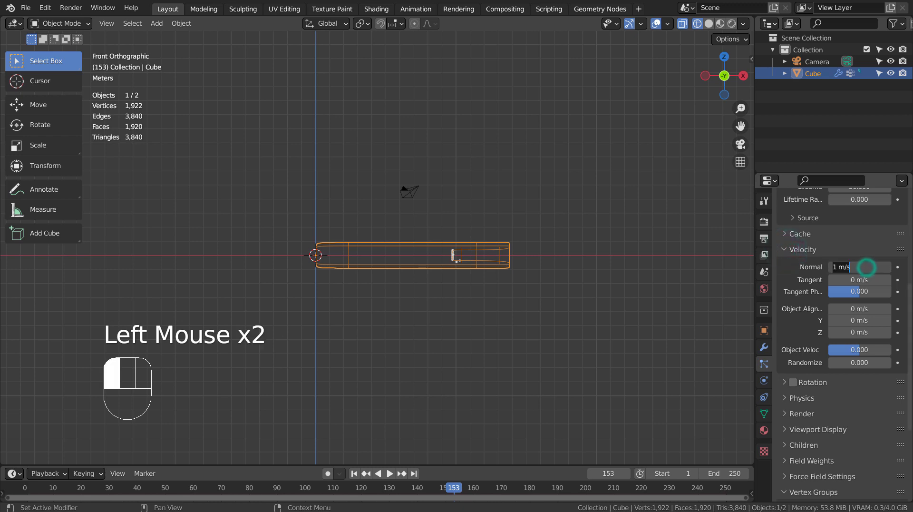
type("55")
key("Return")
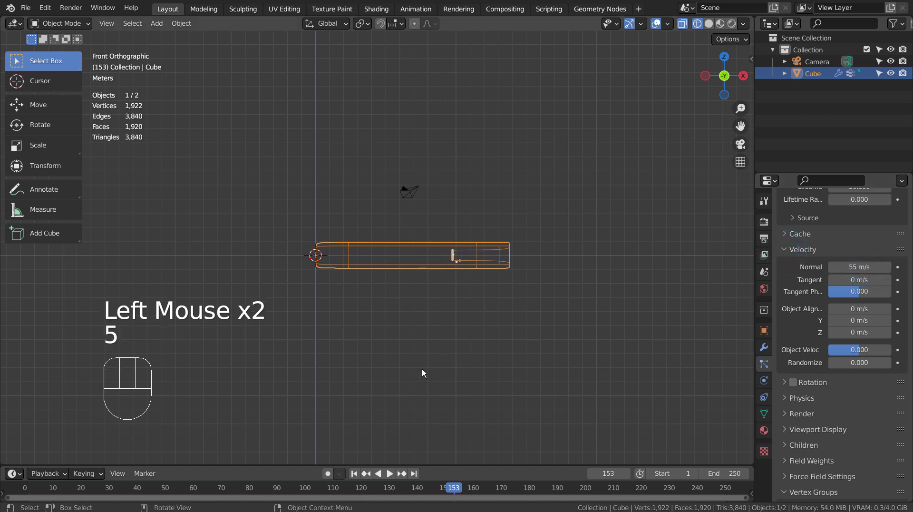
Step: Play the animation from frame 1 and stop at frame 93 to preview the particles
left_click(353, 473)
left_click(402, 473)
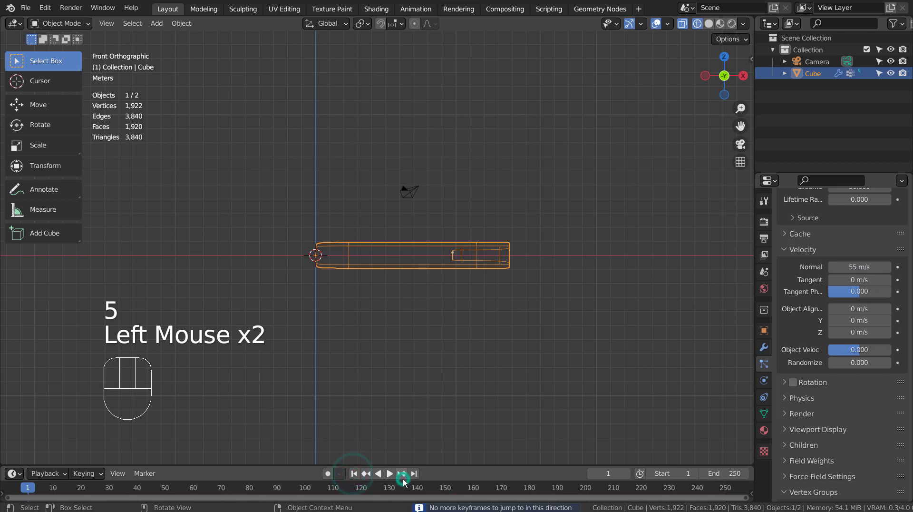
left_click(390, 473)
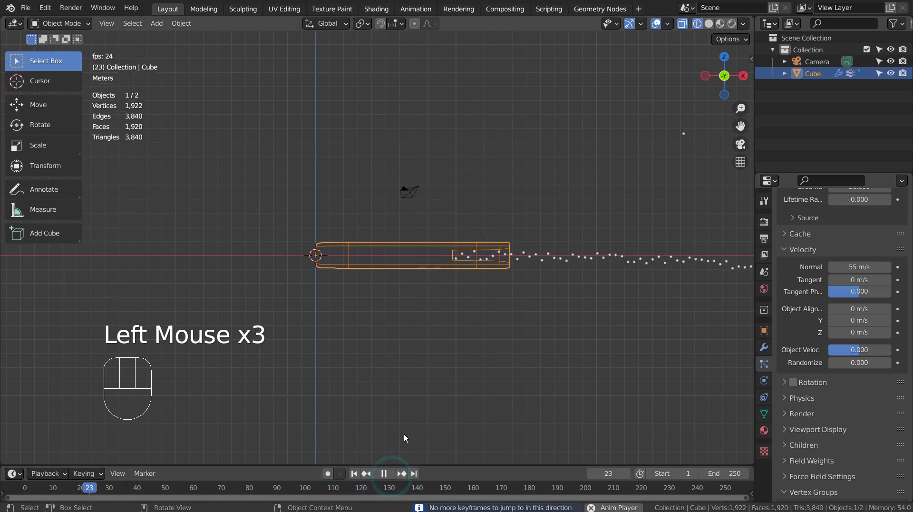
left_click(388, 478)
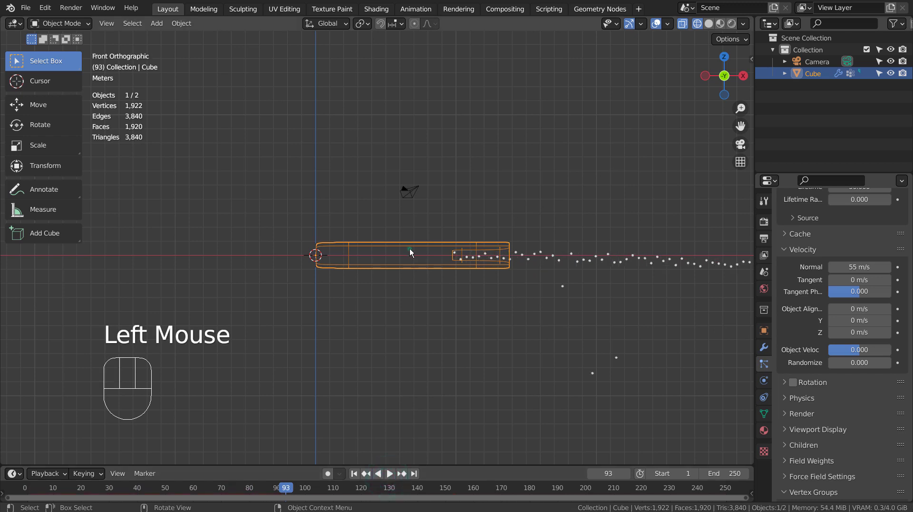
Step: Tilt the barrel upward and play the animation from frame 93 to frame 200
key("r")
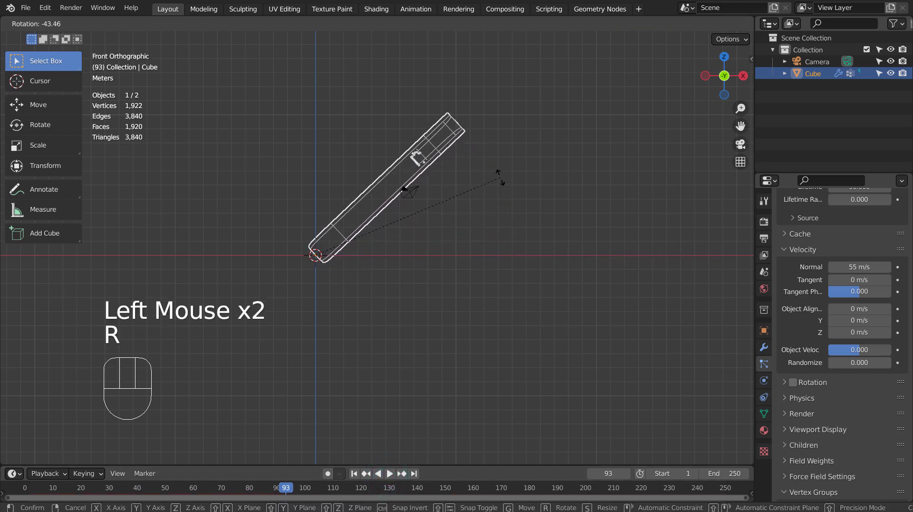
left_click(407, 377)
left_click(390, 473)
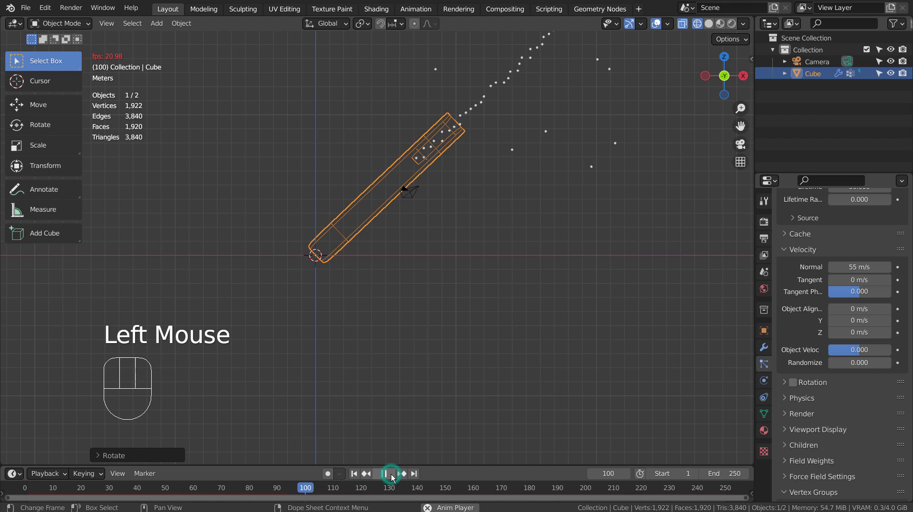
scroll(577, 230, "down", 4)
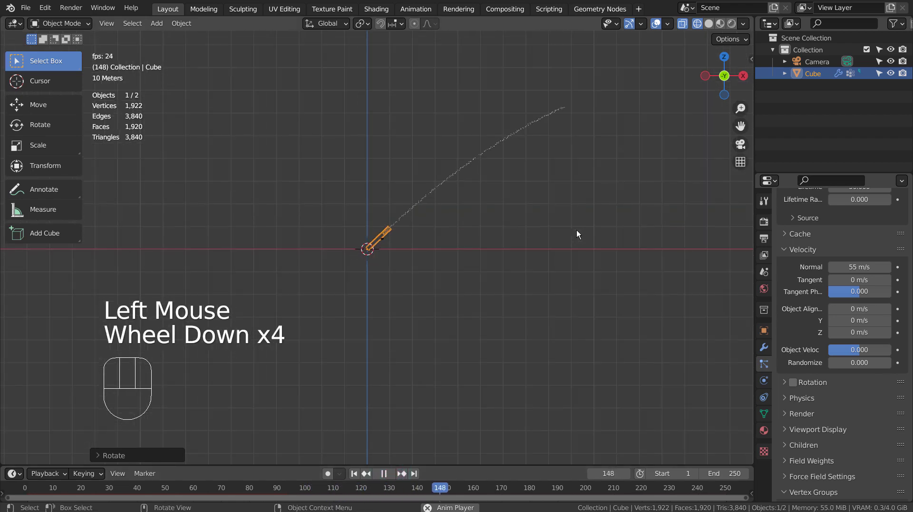
left_click(389, 473)
Step: Lower the particles' Normal velocity to 35 m/s, replay from frame 1, then rewind
double_click(873, 266)
type("35")
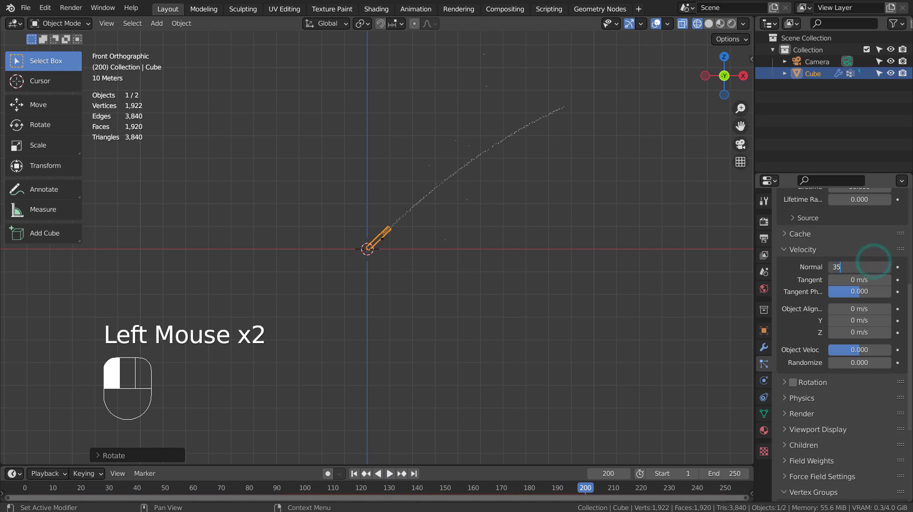
left_click(354, 473)
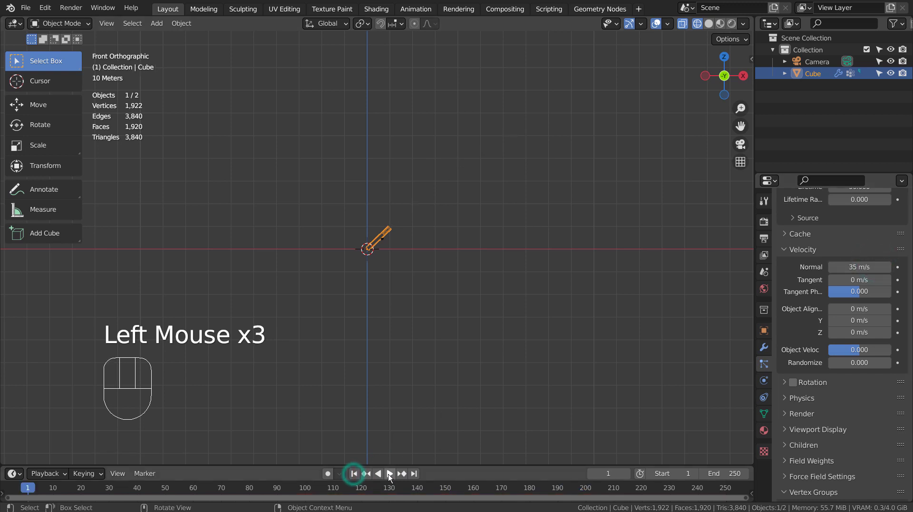
left_click(390, 474)
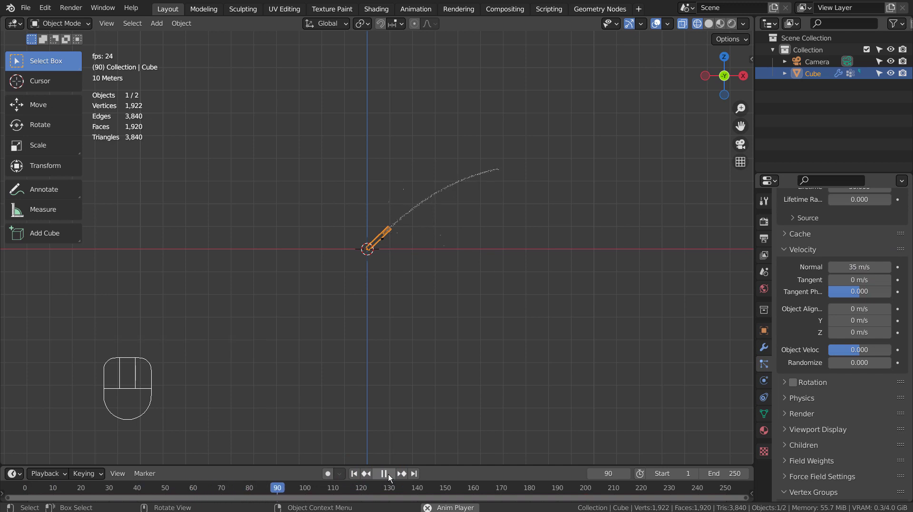
left_click(388, 474)
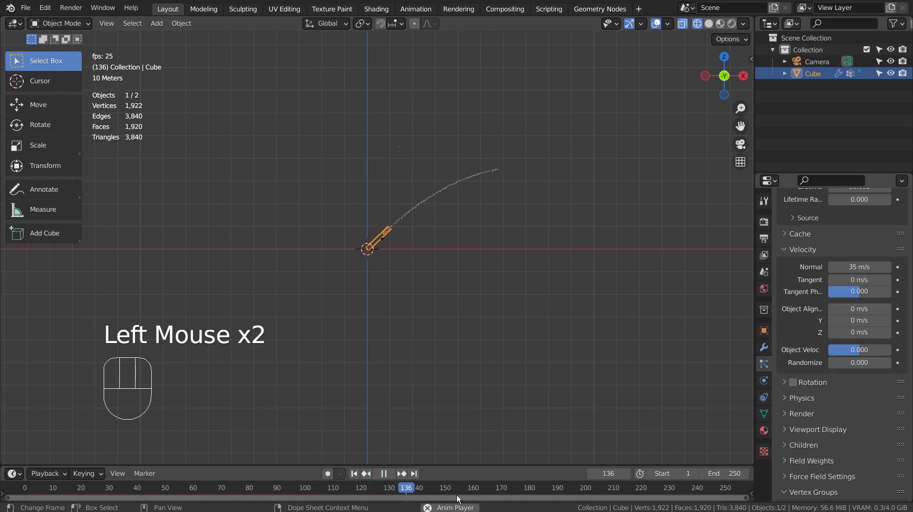
left_click(390, 473)
double_click(354, 473)
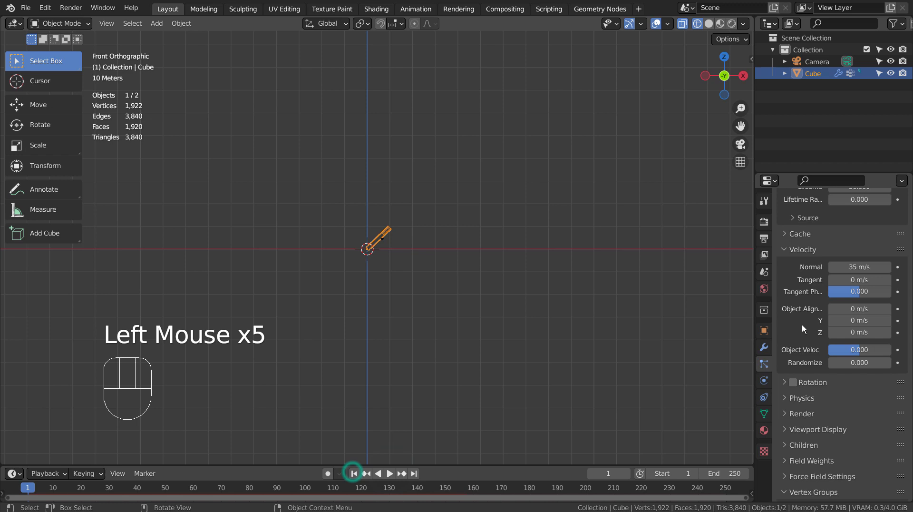
Step: Set the particle Emission End to frame 250 and Lifetime to 250 frames
scroll(802, 325, "up", 3)
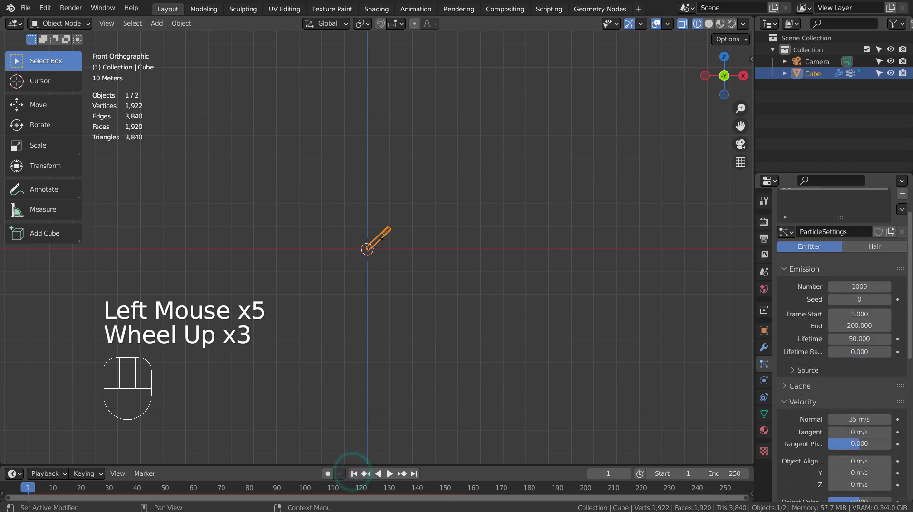
left_click(859, 326)
type("250")
key("Tab")
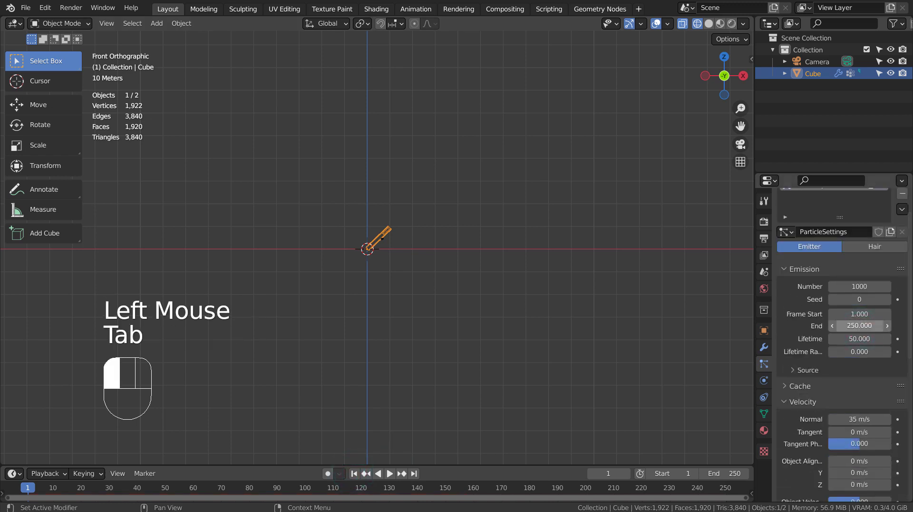
left_click(866, 335)
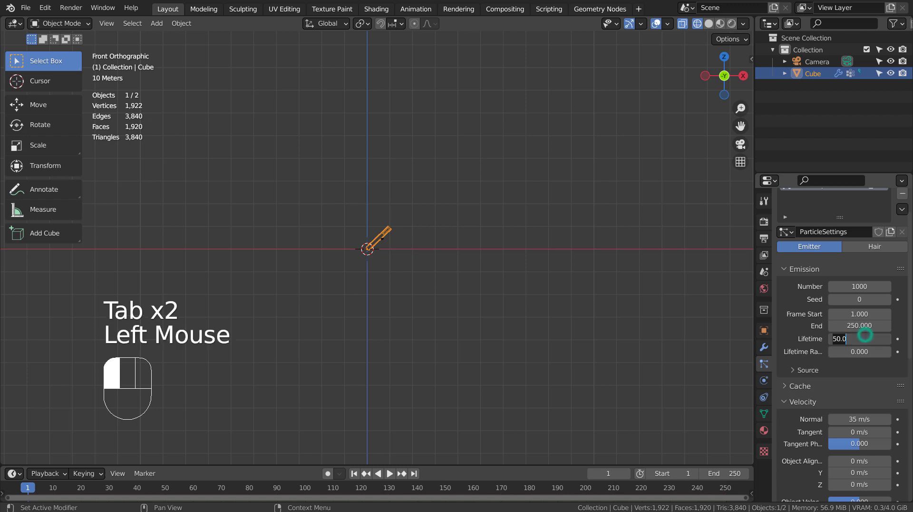
type("25")
type("00")
key("Return")
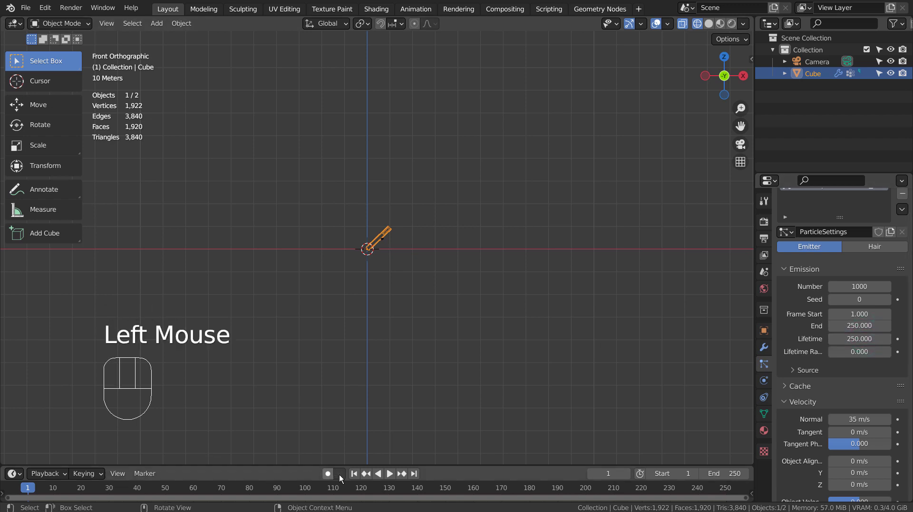
Step: Play the animation and pause at frame 147 to see the arcing stream
left_click(390, 473)
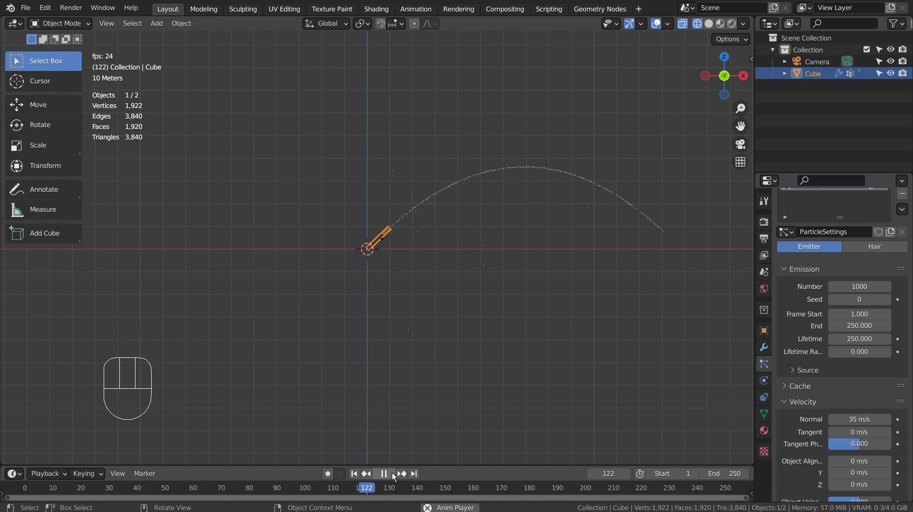
left_click(392, 473)
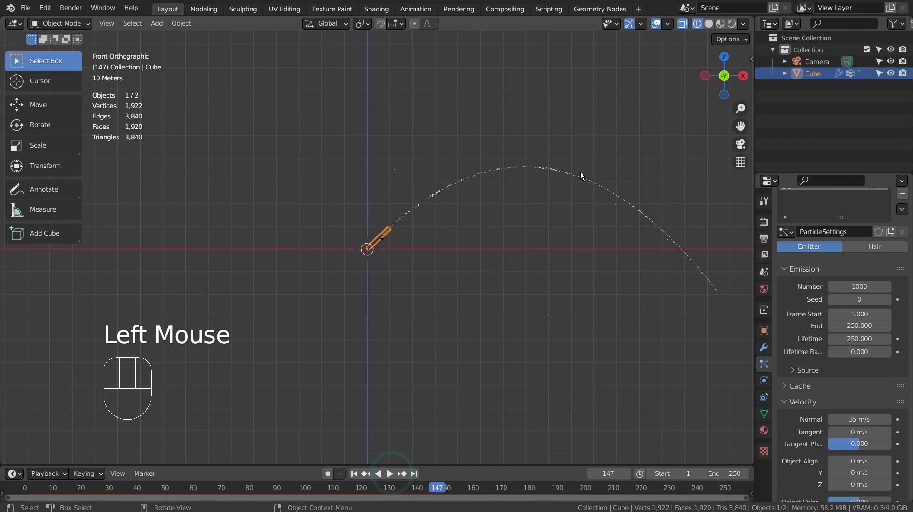
scroll(484, 252, "up", 4)
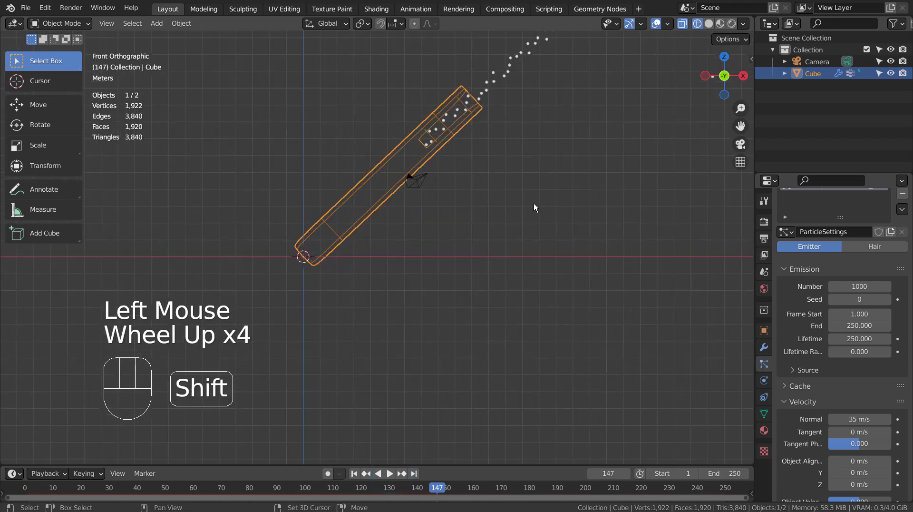
Step: Add a UV Sphere at the world origin, reduce it to 3 segments, and zoom in on it
middle_click_drag(534, 205, 408, 364, "shift")
left_click(443, 303)
key("shift+a")
mouse_move(452, 259)
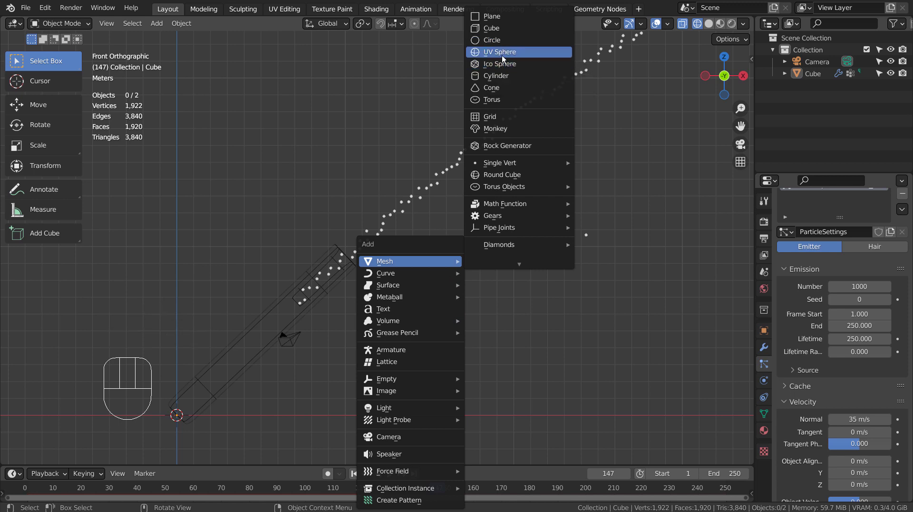
left_click(501, 54)
left_click(160, 455)
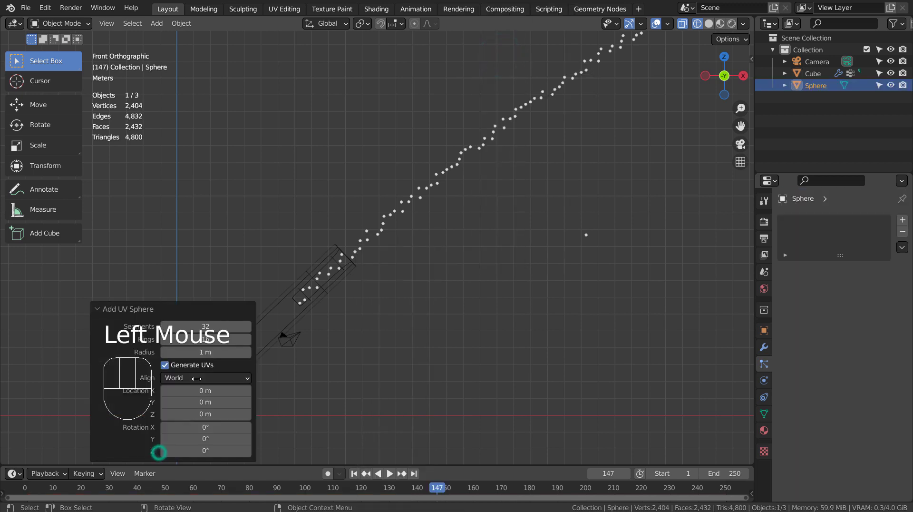
left_click_drag(214, 327, 199, 327)
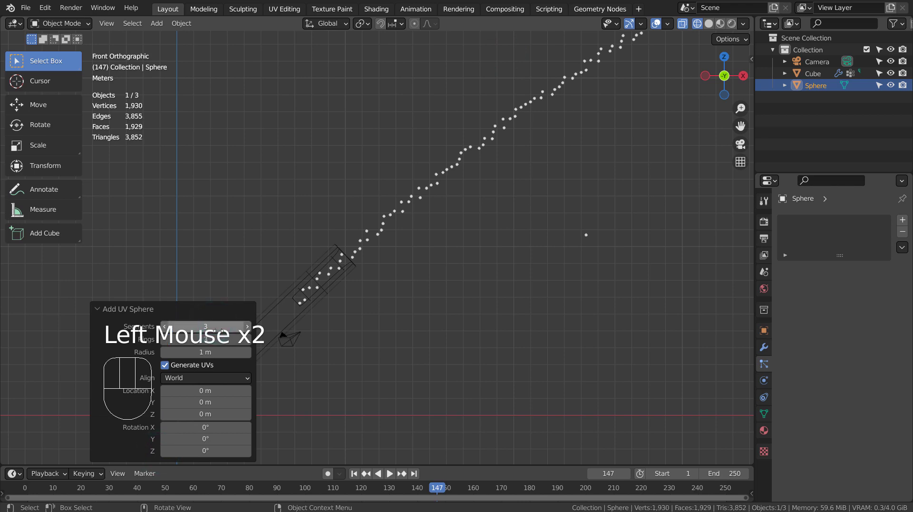
middle_click_drag(218, 331, 460, 213, "shift")
scroll(452, 296, "up", 2)
scroll(452, 296, "up", 1)
middle_click_drag(526, 391, 470, 310, "shift")
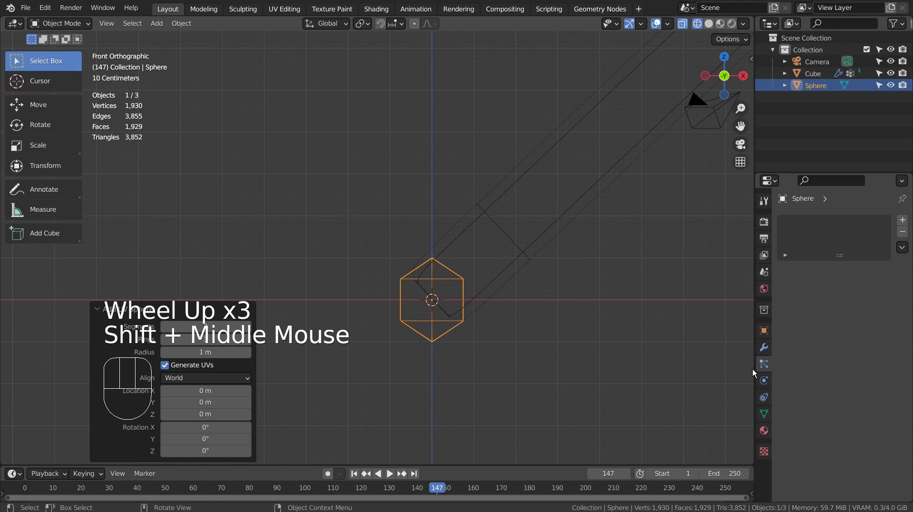
Step: Create a new material for the sphere with an orange base colour
left_click(763, 430)
left_click(860, 273)
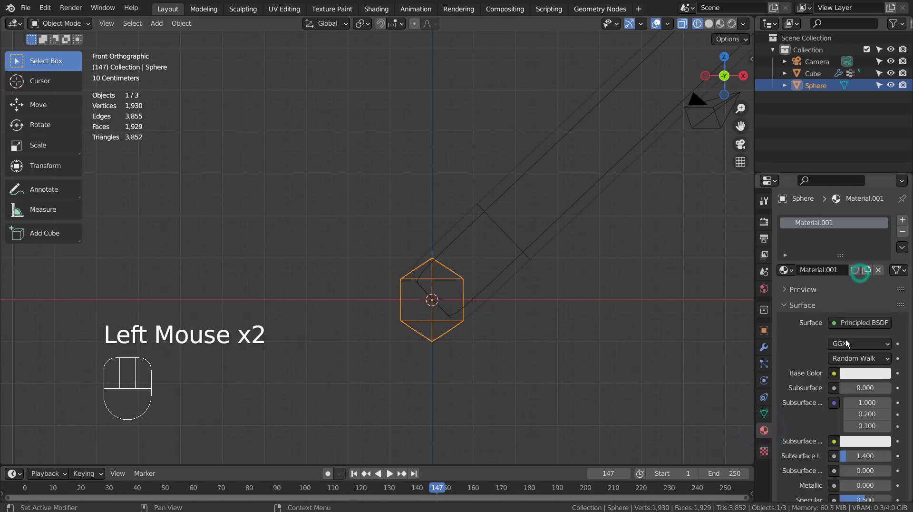
left_click(865, 373)
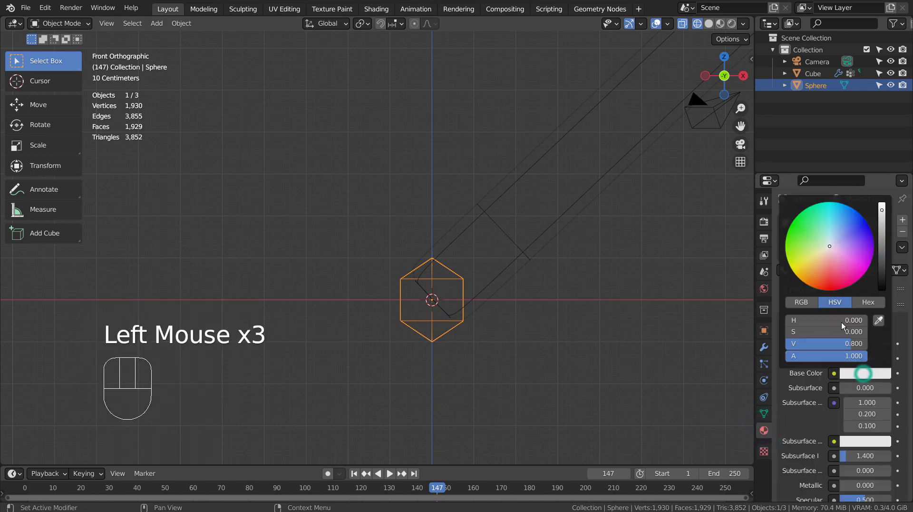
left_click(819, 276)
scroll(853, 426, "down", 2)
scroll(852, 426, "down", 4)
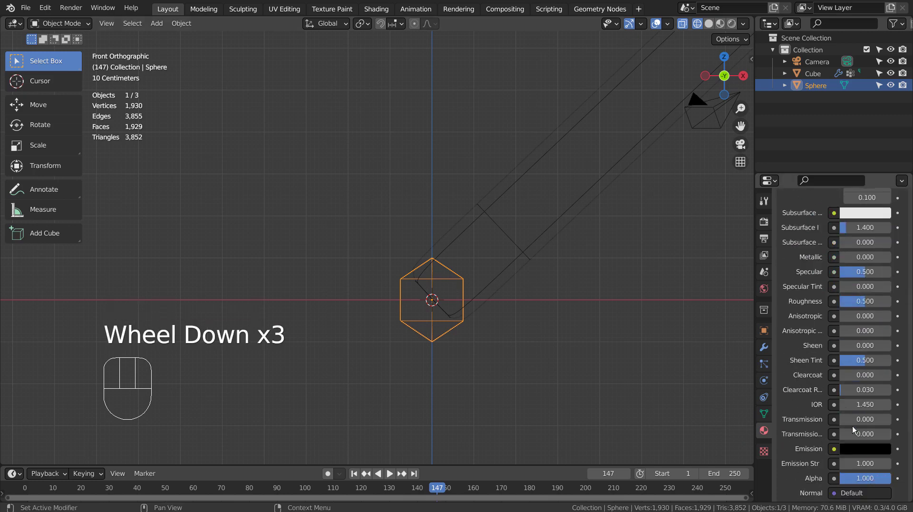
scroll(852, 415, "up", 5)
scroll(852, 416, "up", 2)
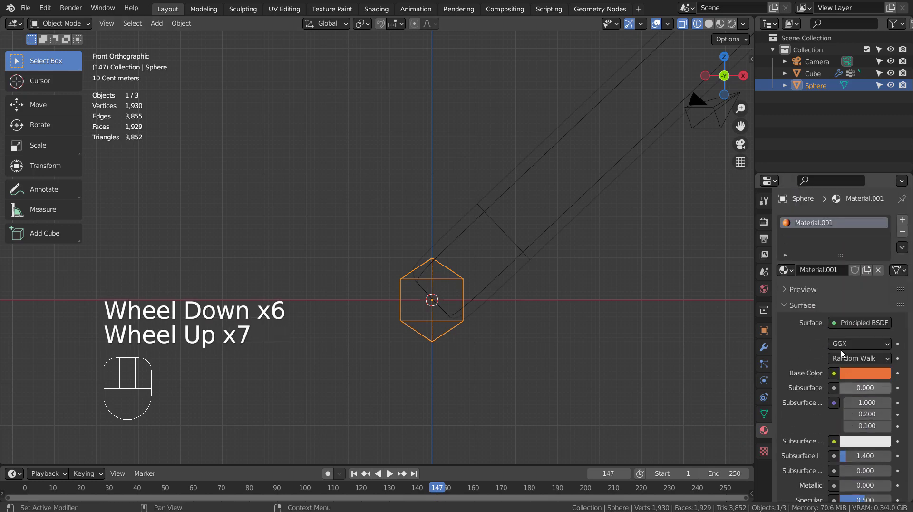
Step: Switch the sphere's surface to an orange Emission shader with strength 355
left_click(840, 323)
left_click(739, 89)
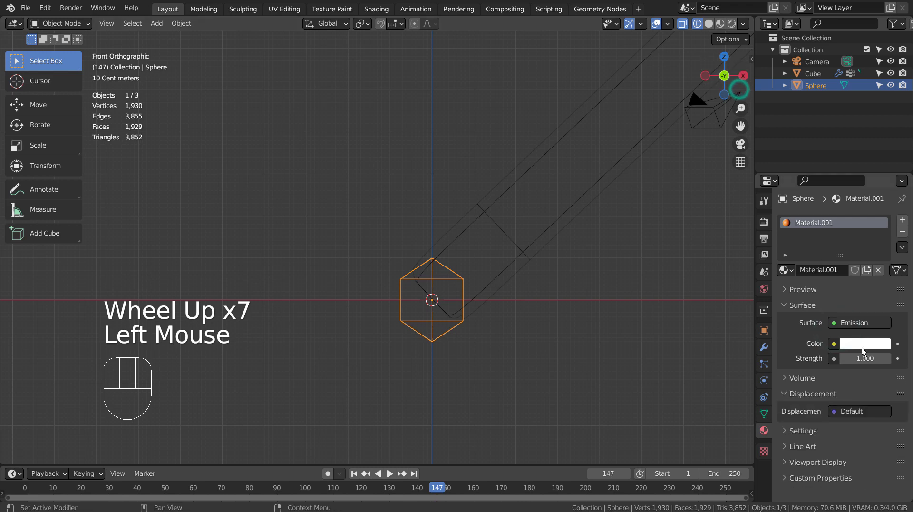
left_click(868, 344)
left_click(817, 244)
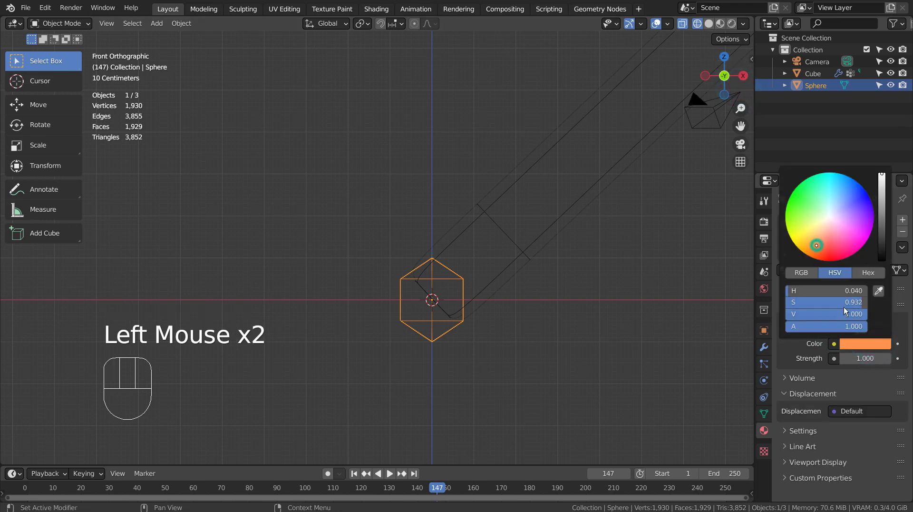
left_click(864, 358)
type("355")
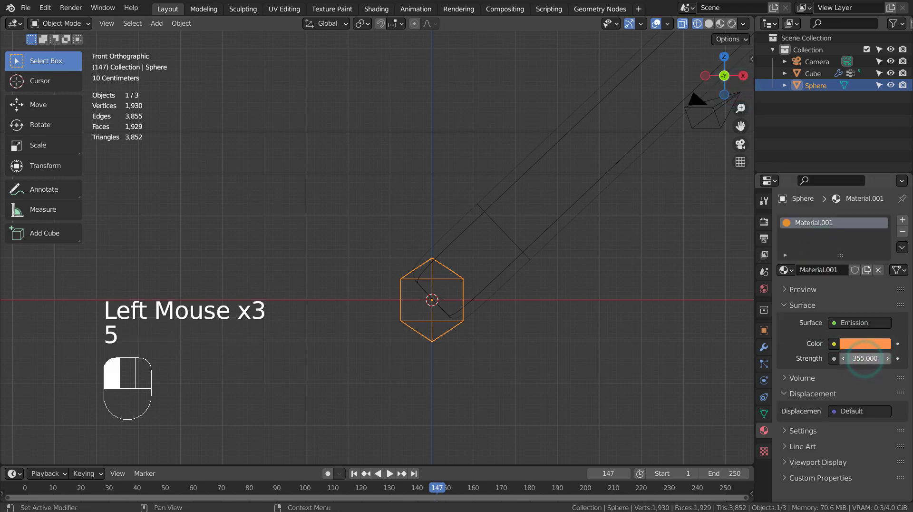
key("Return")
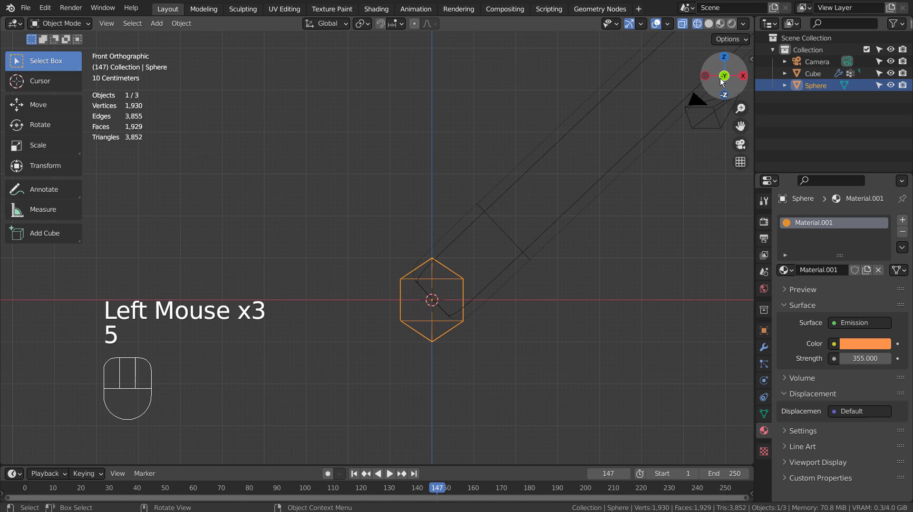
Step: Set the render engine to Eevee, enable Bloom, and switch to Material Preview shading
left_click(764, 222)
left_click(854, 220)
left_click(848, 234)
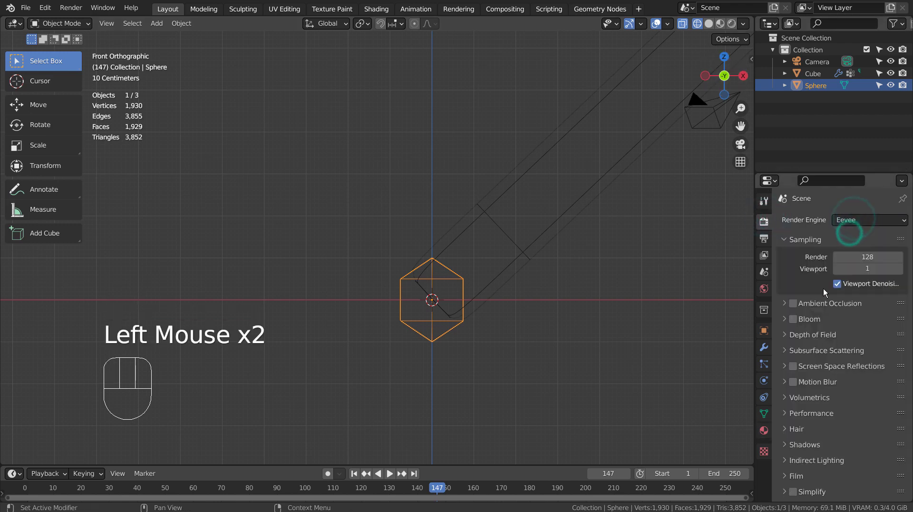
left_click(793, 318)
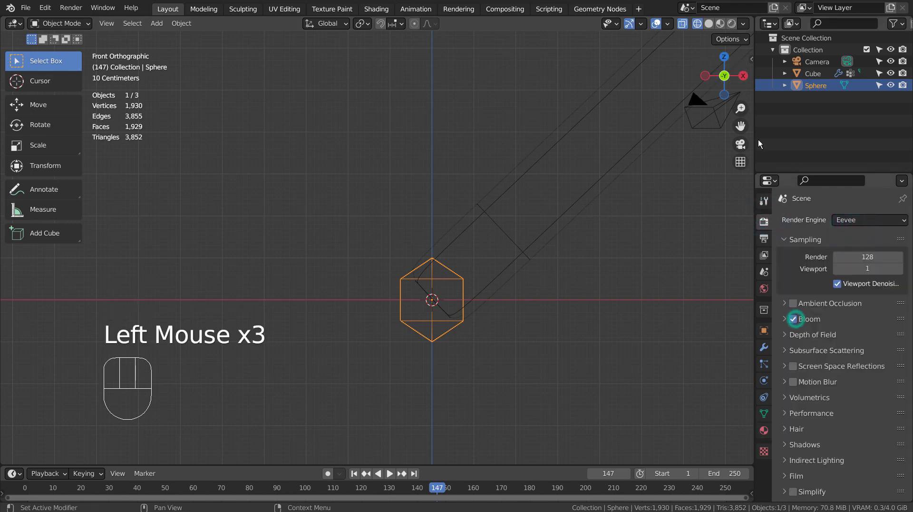
left_click(721, 23)
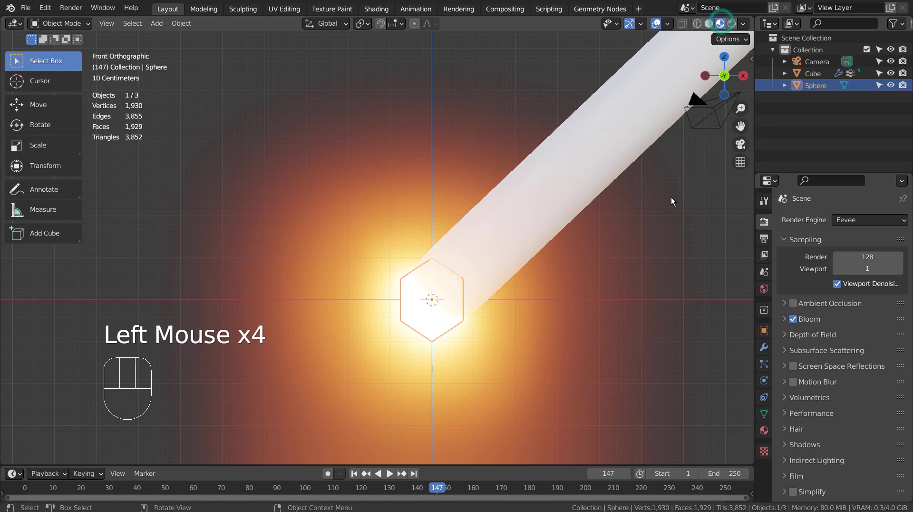
left_click(600, 154)
Step: Darken the barrel material's base colour to near black (value 0.043) and set Specular to 0
left_click(764, 430)
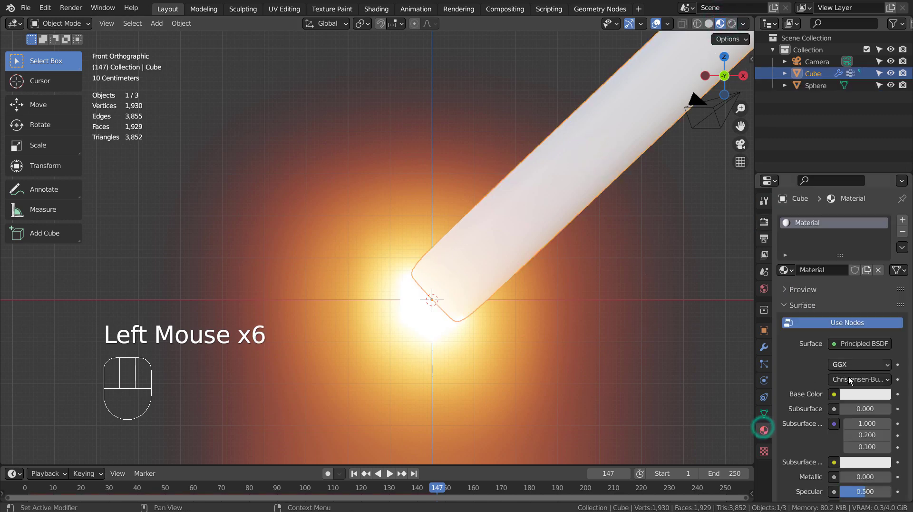
left_click(842, 394)
left_click(881, 291)
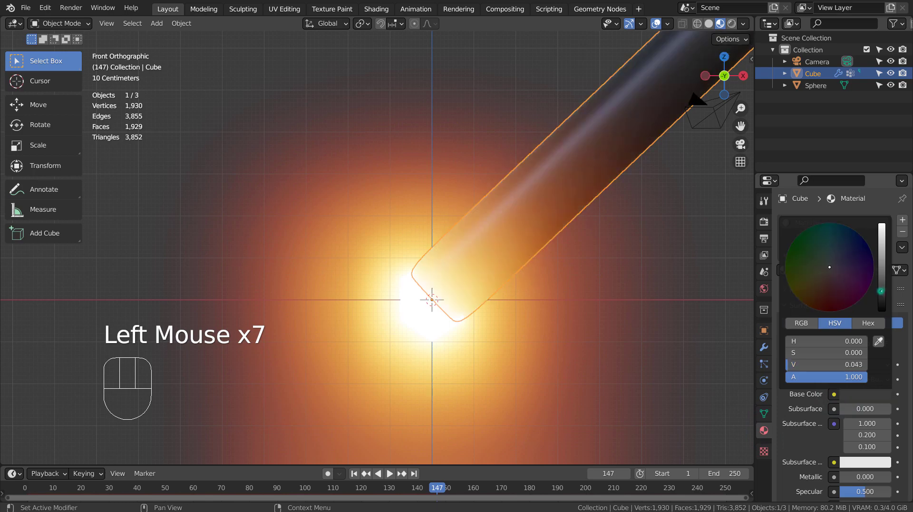
scroll(858, 443, "down", 2)
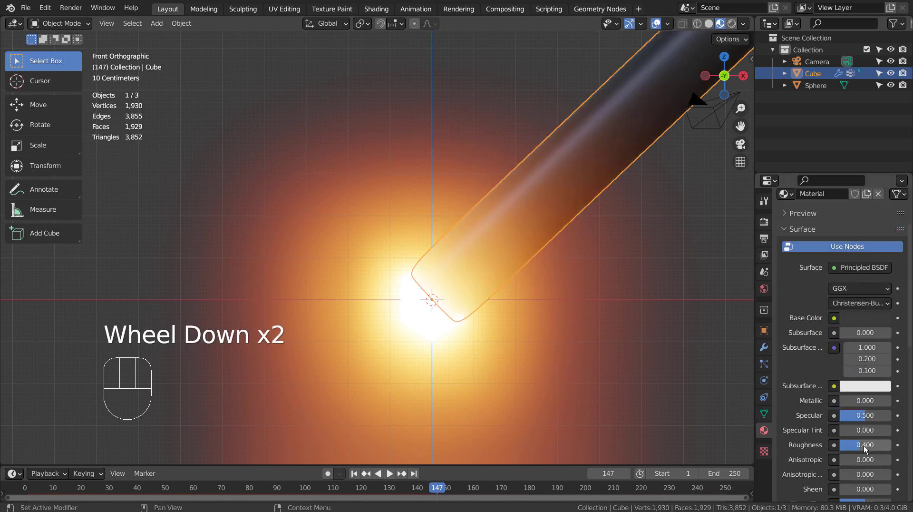
left_click_drag(862, 417, 837, 417)
middle_click_drag(666, 235, 359, 409, "shift")
scroll(475, 348, "down", 2)
Step: Make the barrel's particles render as Object instances of the Sphere, then select the Sphere
left_click(406, 237)
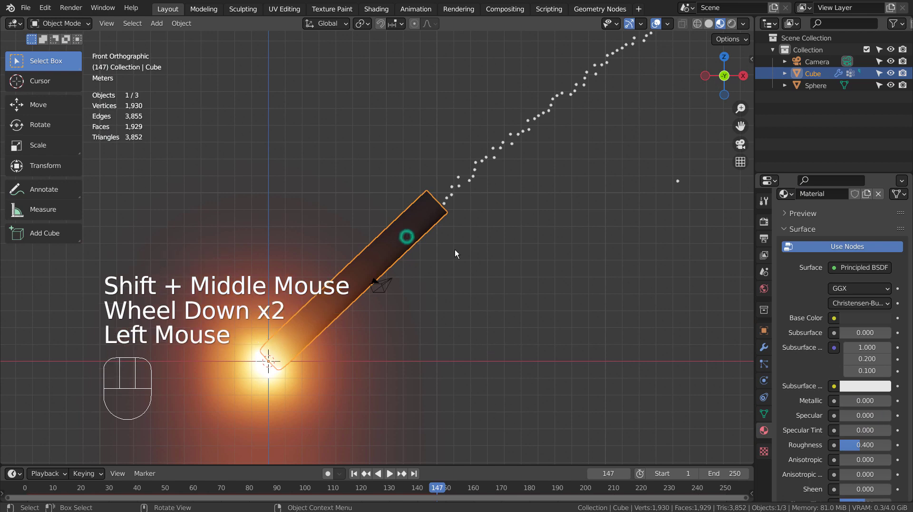
left_click(764, 363)
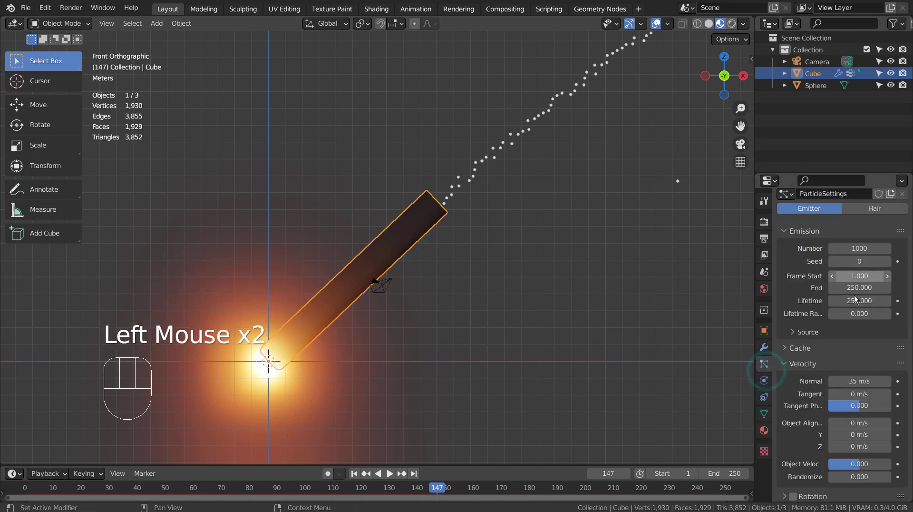
scroll(843, 407, "down", 2)
left_click(784, 395)
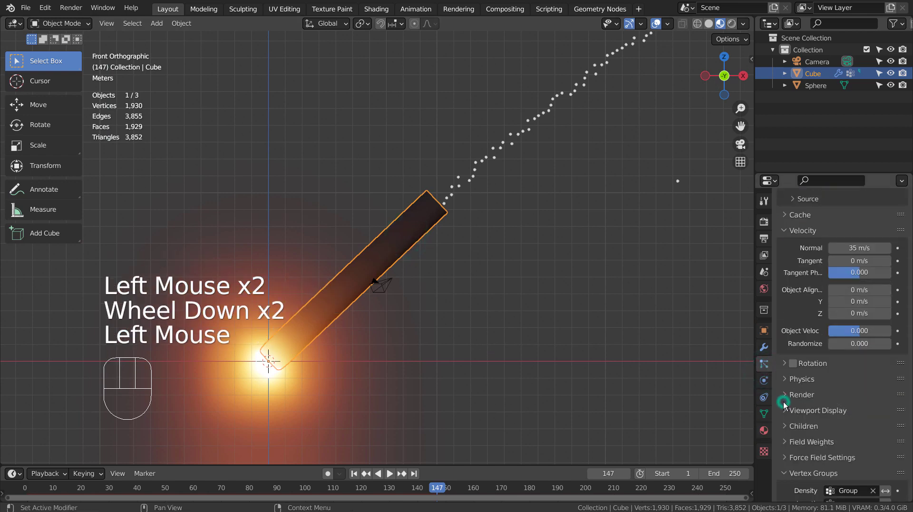
left_click(857, 412)
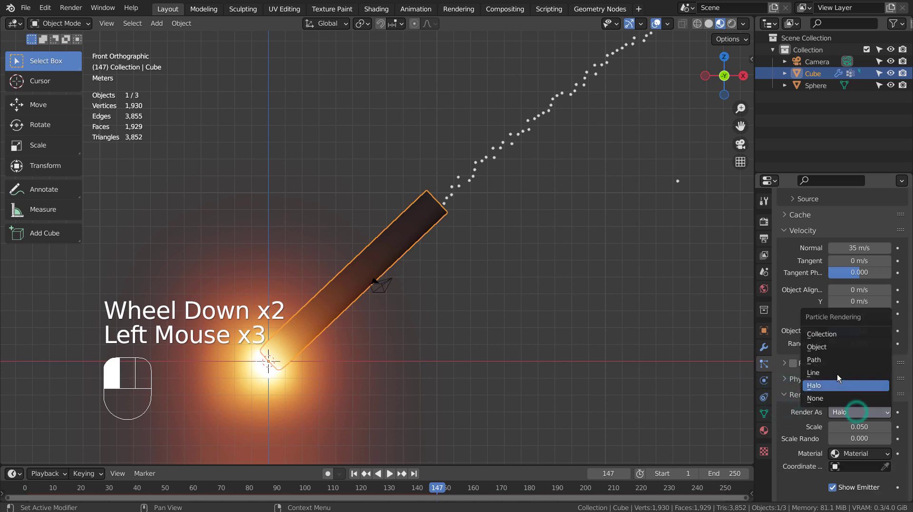
left_click(832, 348)
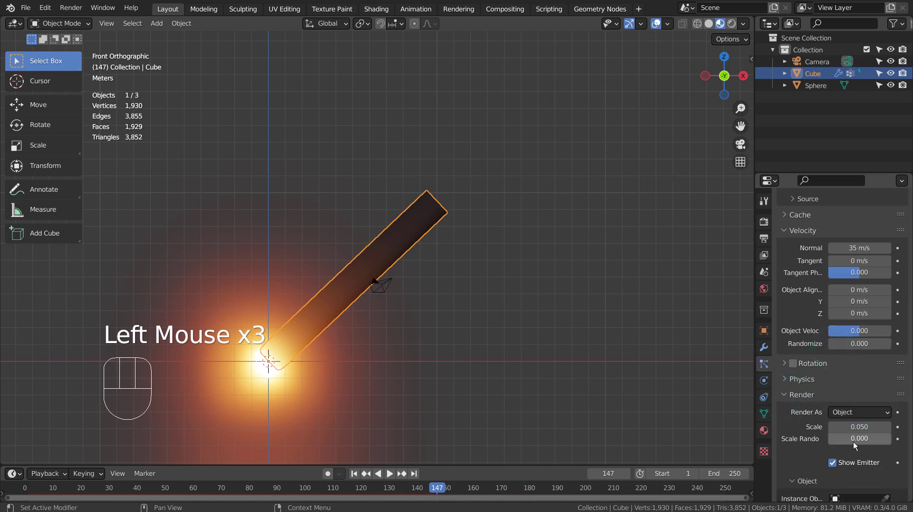
scroll(853, 441, "down", 2)
left_click(841, 384)
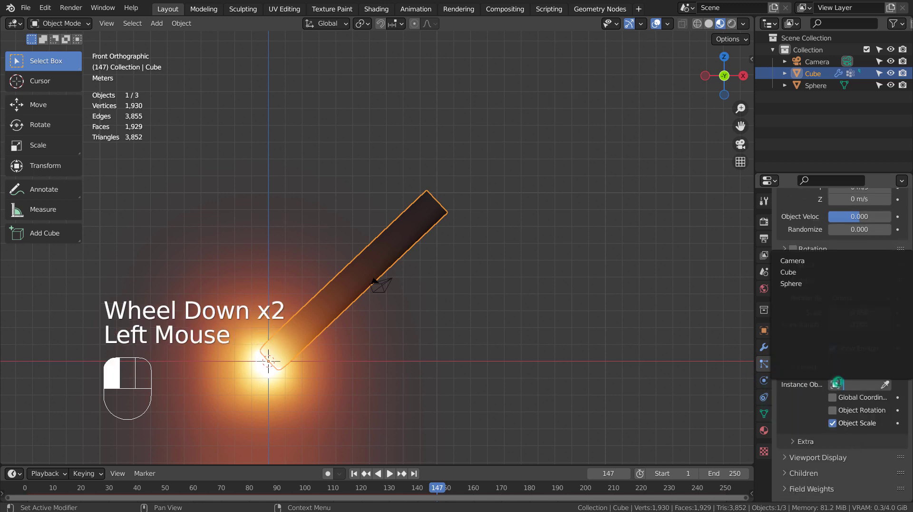
left_click(787, 284)
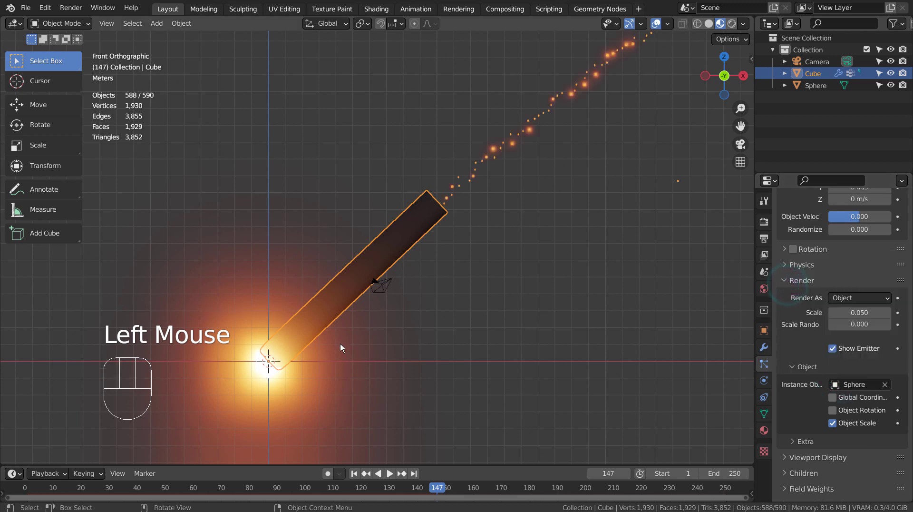
left_click(254, 364)
Step: Hide the original Sphere, reselect the Cube emitter, and start editing its particle Scale field
key("h")
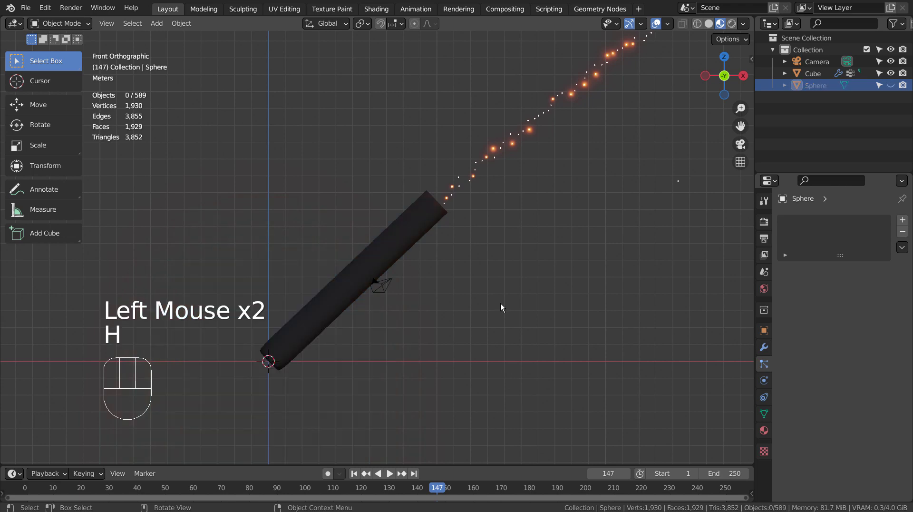
left_click(452, 202)
middle_click_drag(519, 237, 418, 353, "shift")
scroll(421, 354, "up", 2)
left_click(498, 357)
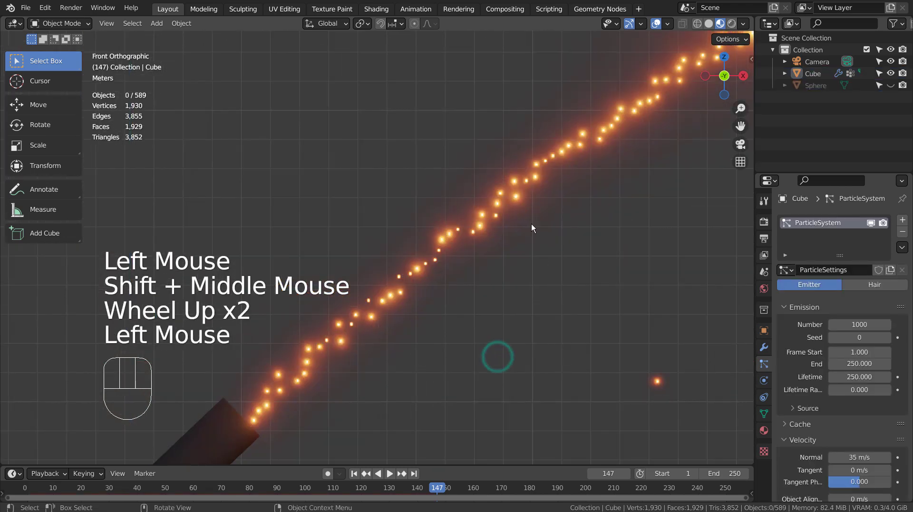
left_click(505, 199)
scroll(824, 427, "down", 2)
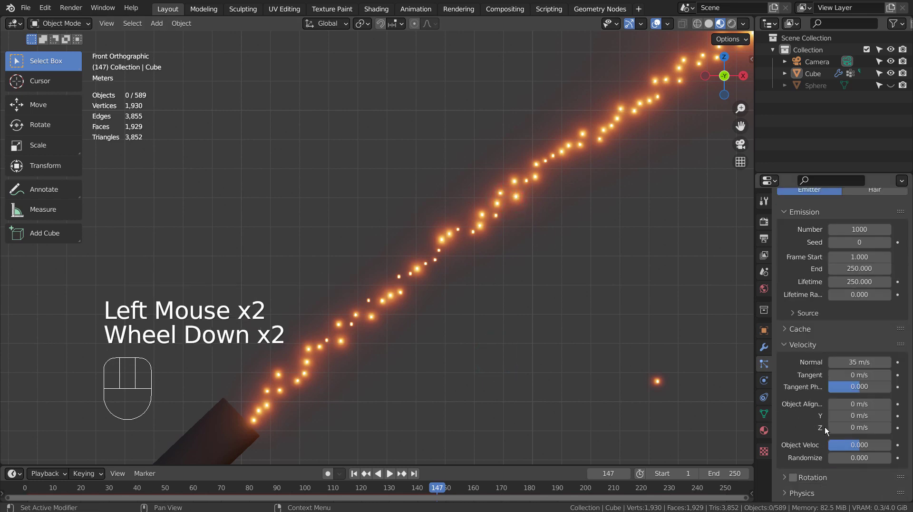
scroll(857, 297, "up", 4)
scroll(857, 314, "down", 3)
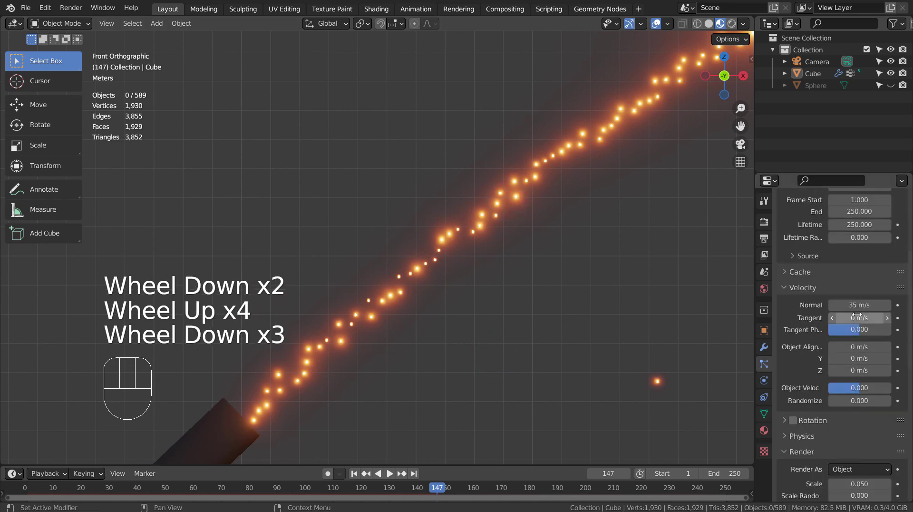
scroll(857, 314, "down", 1)
left_click(857, 369)
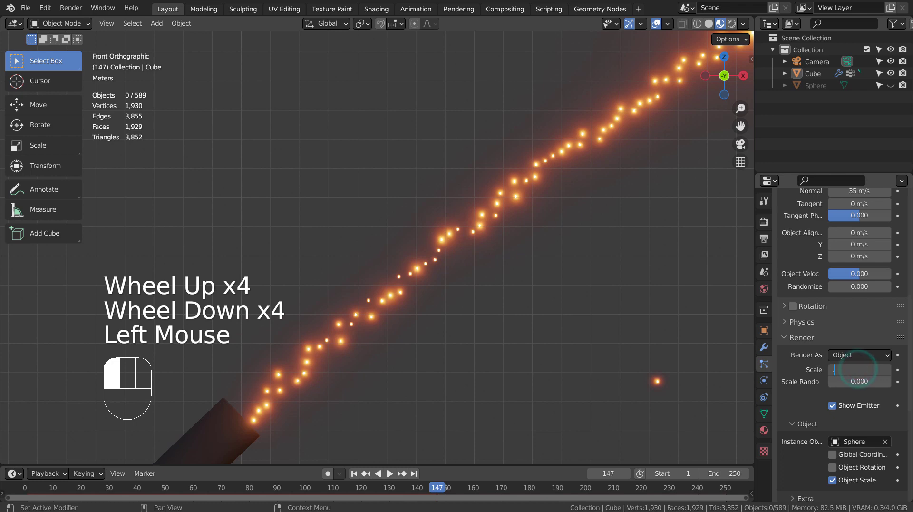
Step: Set the particle scale to 0.1 and reselect the barrel cube
type("0.1")
key("Return")
left_click(561, 384)
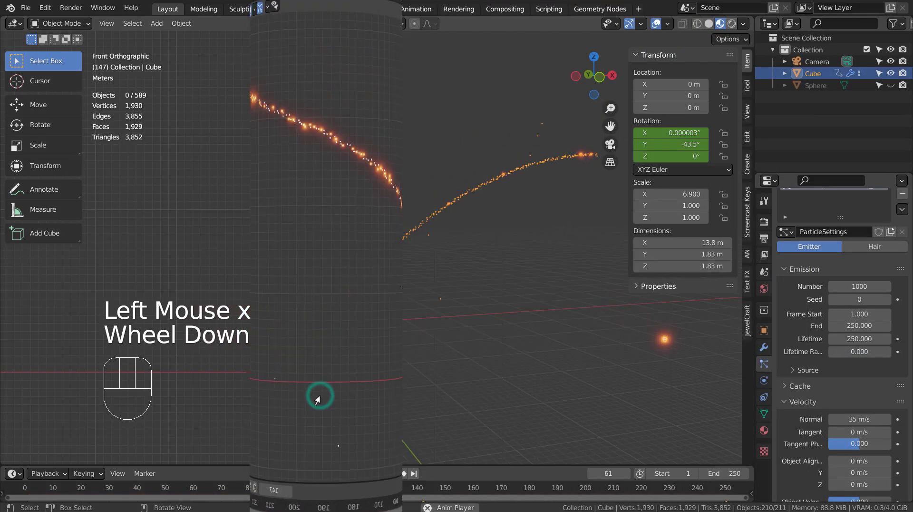
left_click(340, 301)
Step: Stop playback, go to frame 1, and keyframe the barrel's rotation
left_click(384, 473)
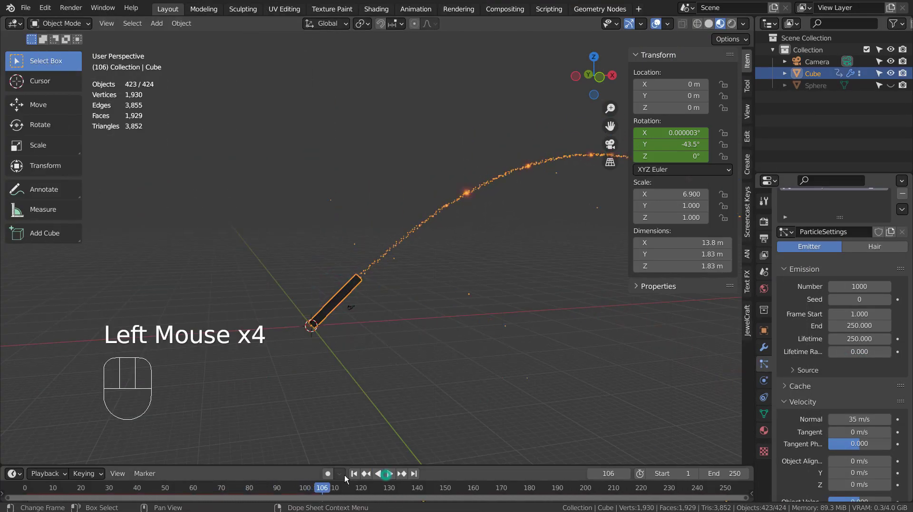
left_click(353, 474)
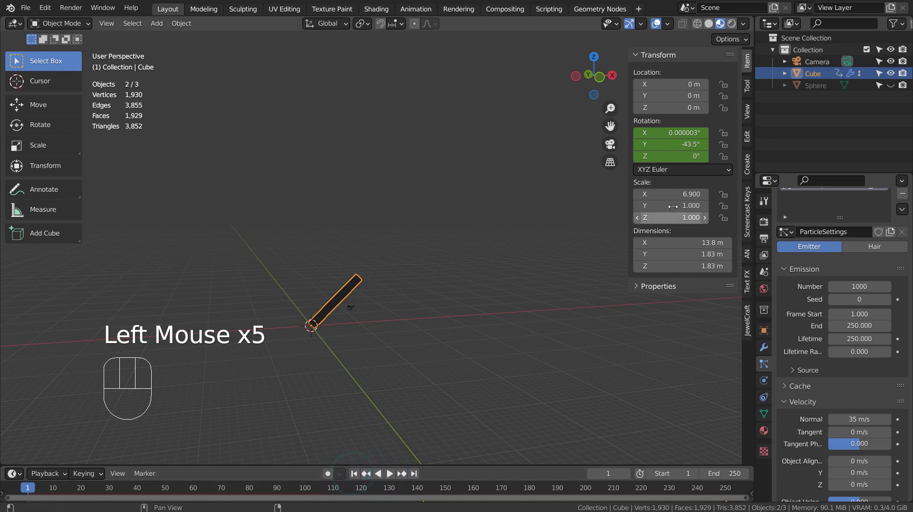
key("i")
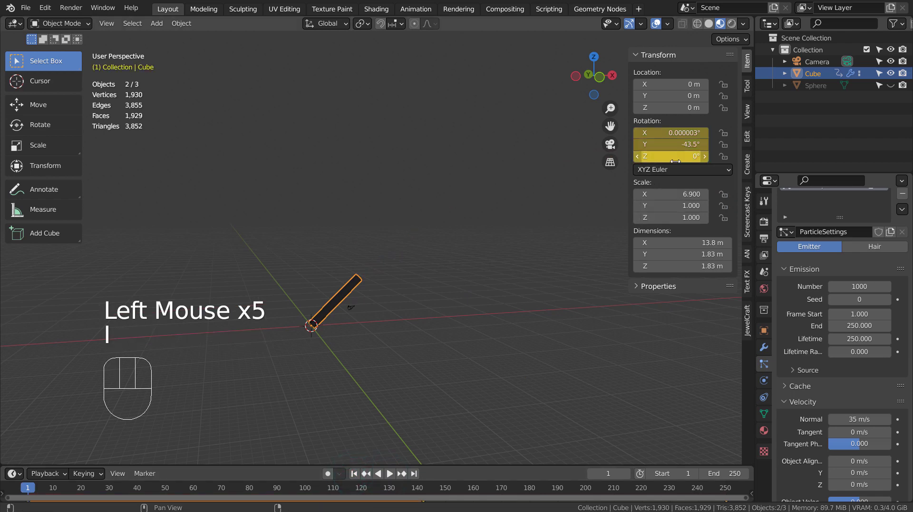
Step: Jump to frame 250, then play the animation from frame 1 to preview the emission and rewind
left_click(726, 487)
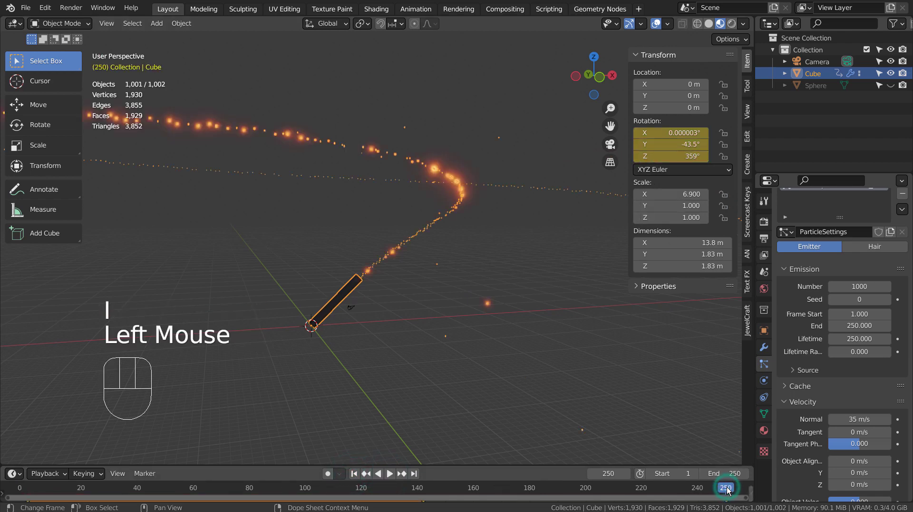
left_click(399, 474)
left_click(389, 474)
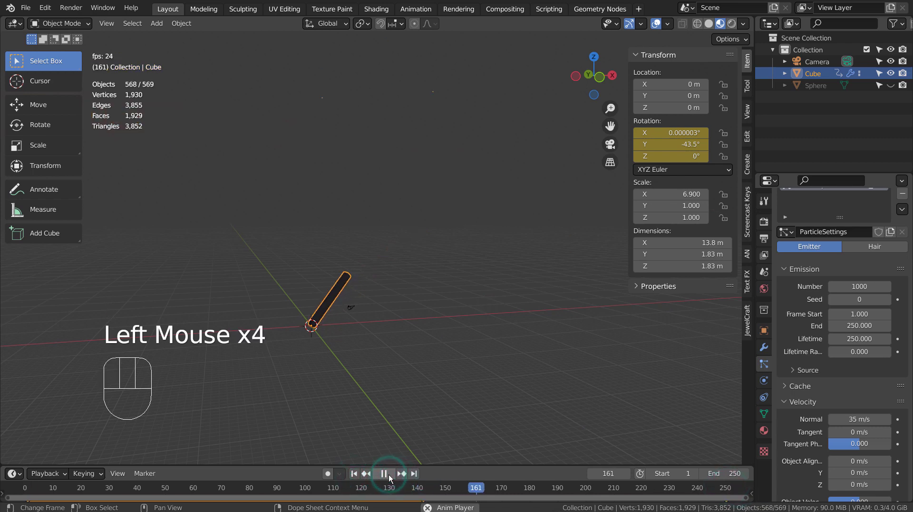
left_click(389, 474)
left_click(353, 473)
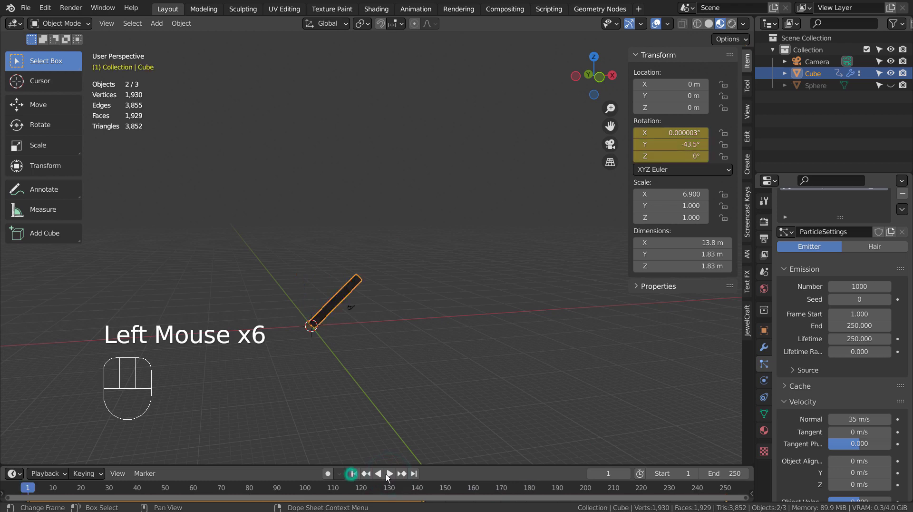
left_click(393, 474)
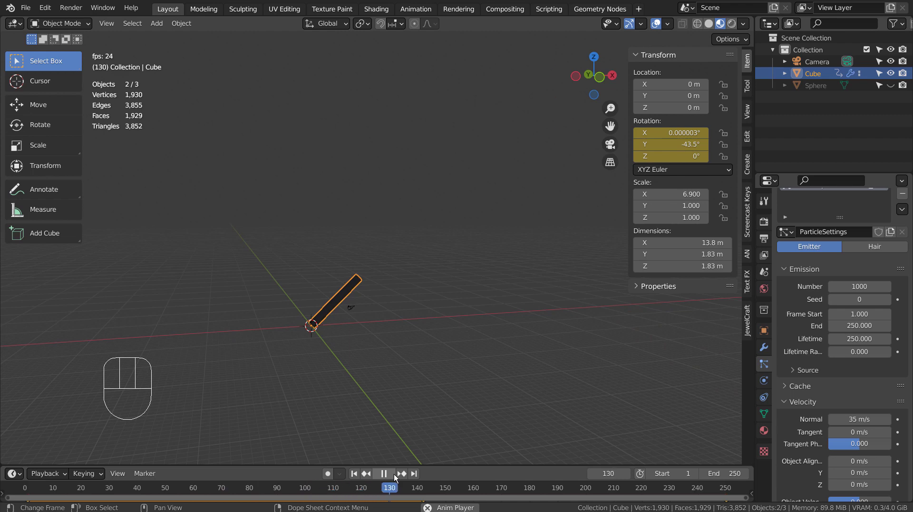
left_click(394, 474)
left_click(353, 475)
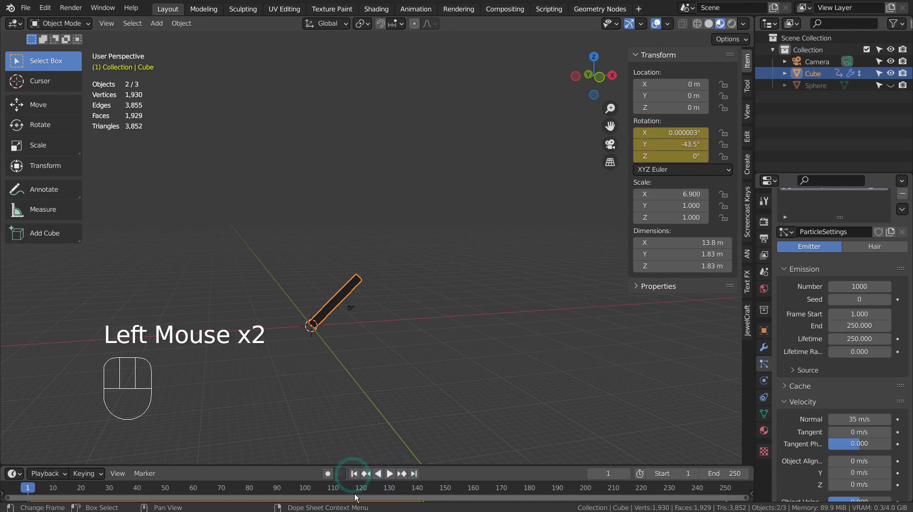
Step: Undo a stray Z-rotation change and keyframe the barrel's rotation at frame 1
right_click(355, 492)
mouse_move(354, 493)
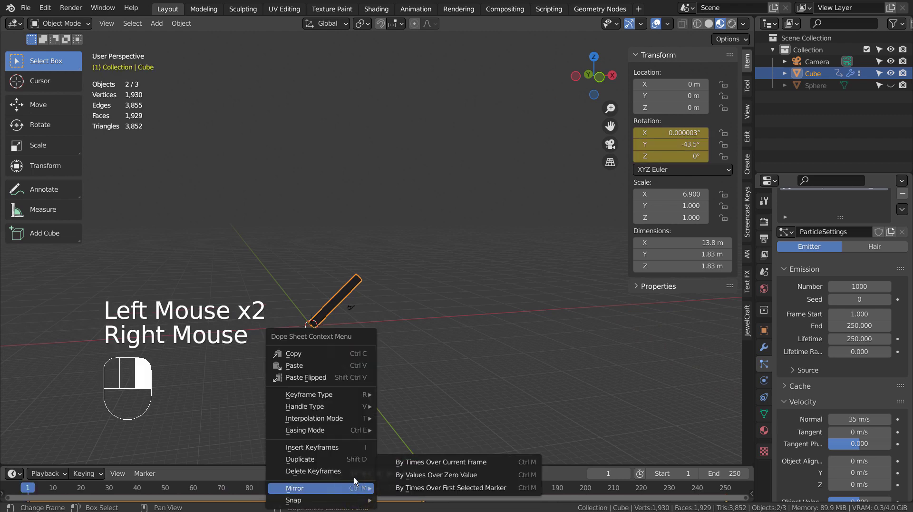
left_click(681, 164)
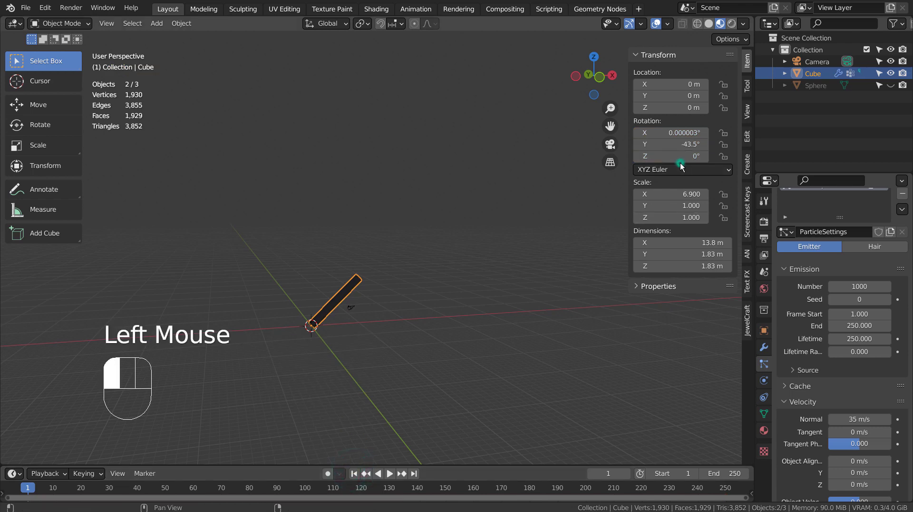
left_click_drag(681, 157, 685, 154)
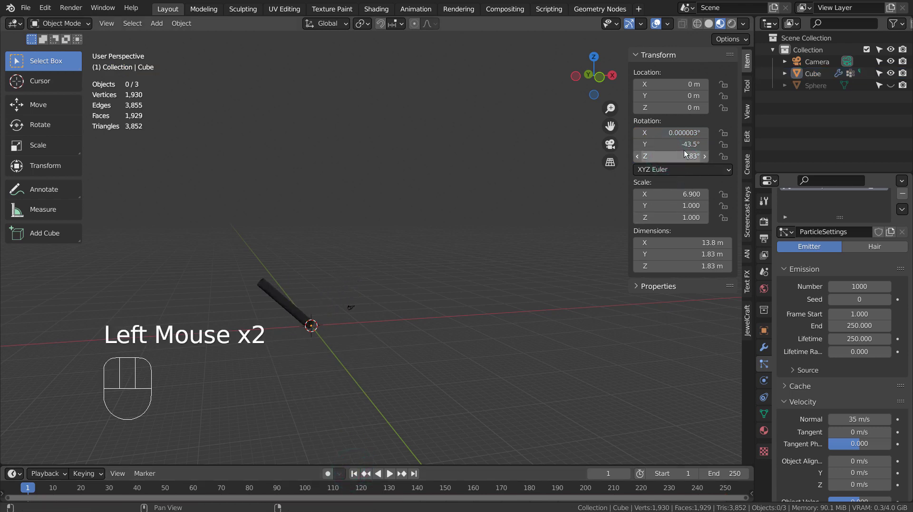
key("ctrl+z")
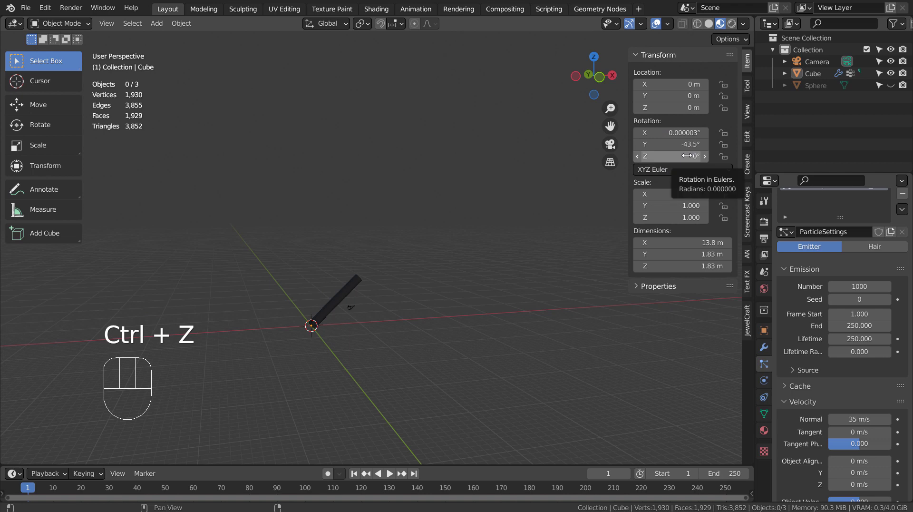
key("i")
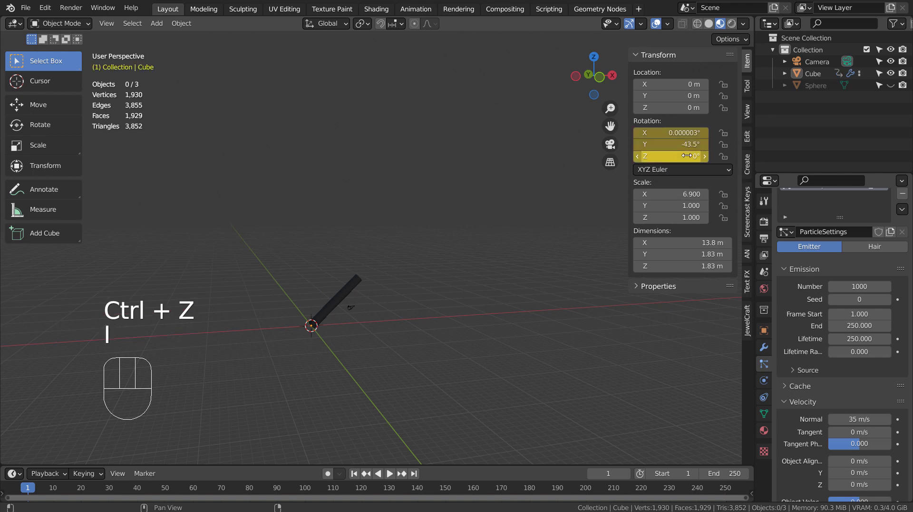
Step: Go to frame 250 and set the barrel's Z rotation to 359°
left_click(726, 489)
left_click(728, 490)
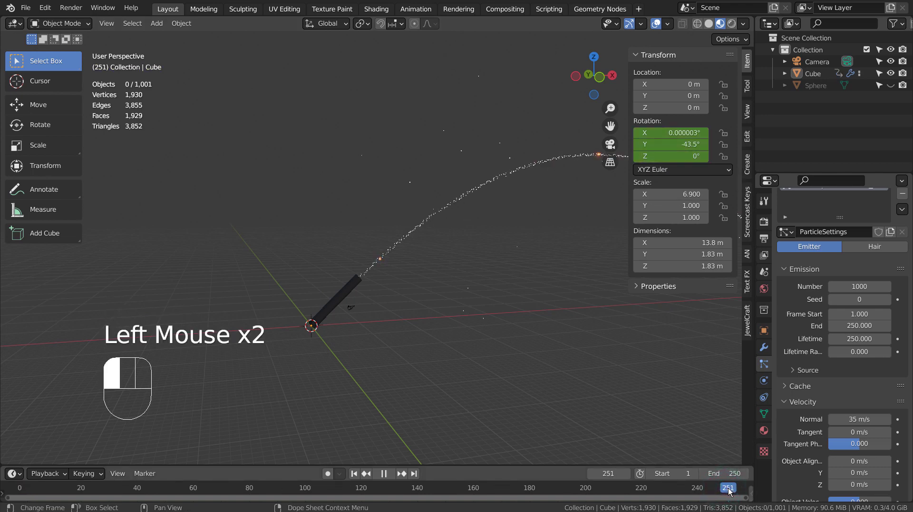
left_click(725, 490)
left_click(674, 153)
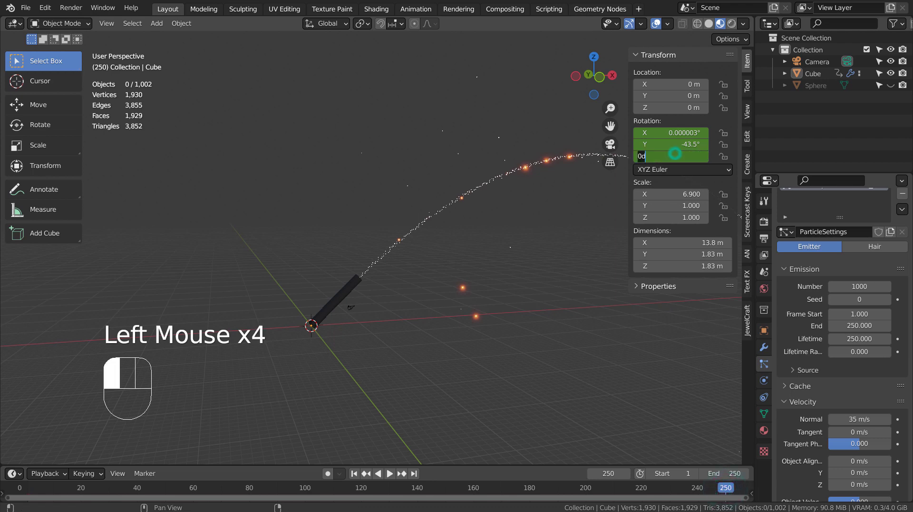
key("Return")
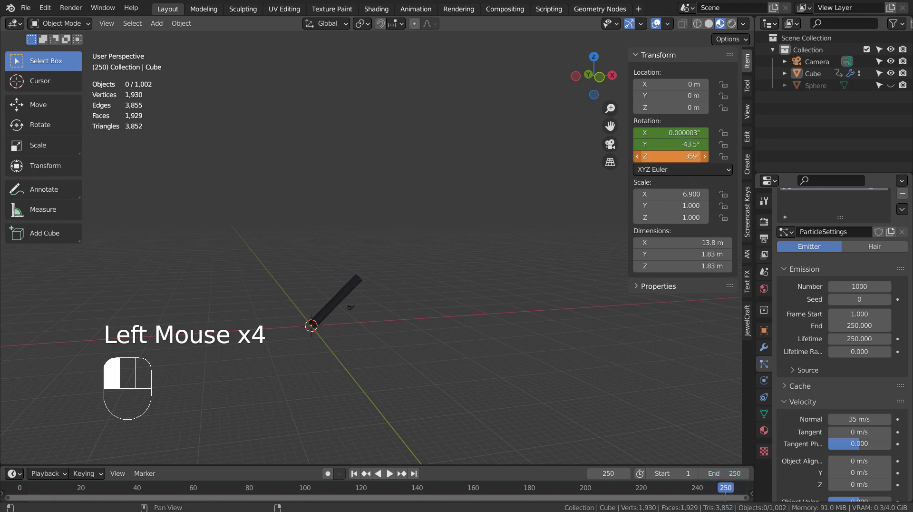
Step: Keyframe the 359° rotation at frame 250, then play the animation from the start
key("i")
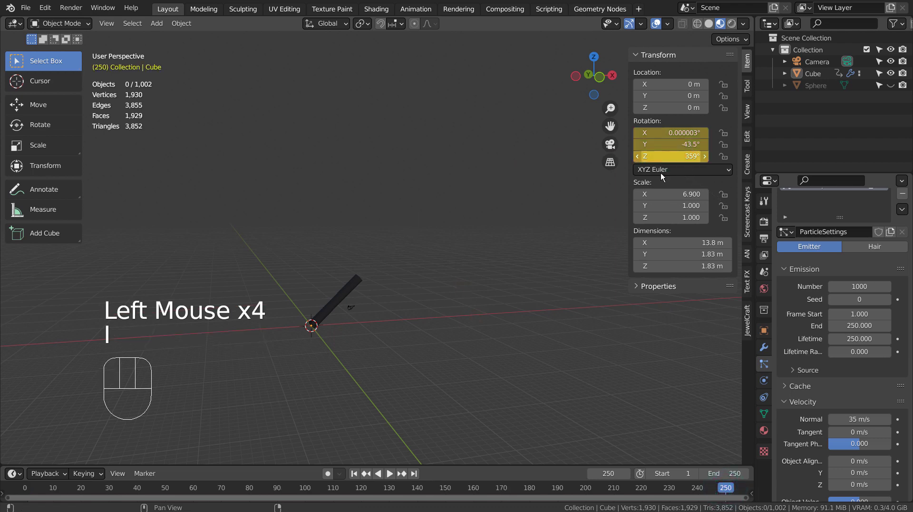
left_click(357, 474)
left_click(390, 474)
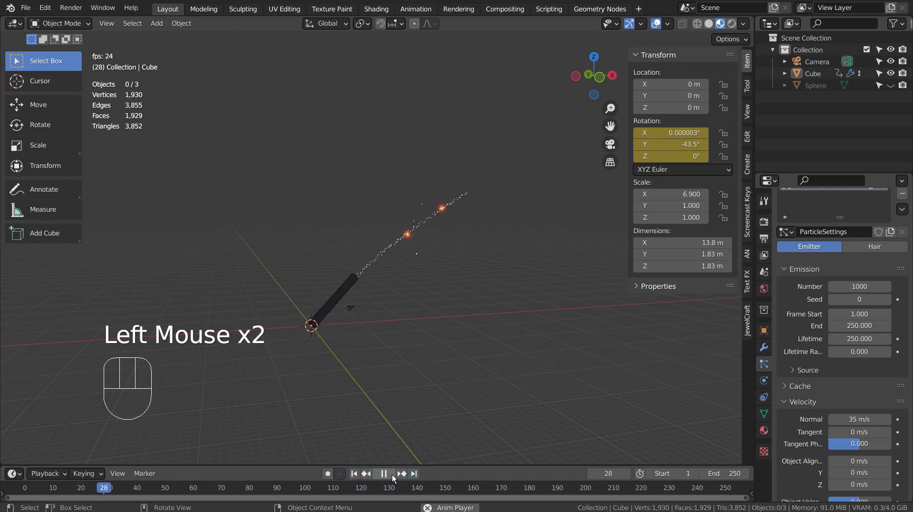
Step: Pan, orbit and zoom around the barrel to watch the glowing particle trail sweep
left_click(439, 362)
scroll(440, 361, "up", 3)
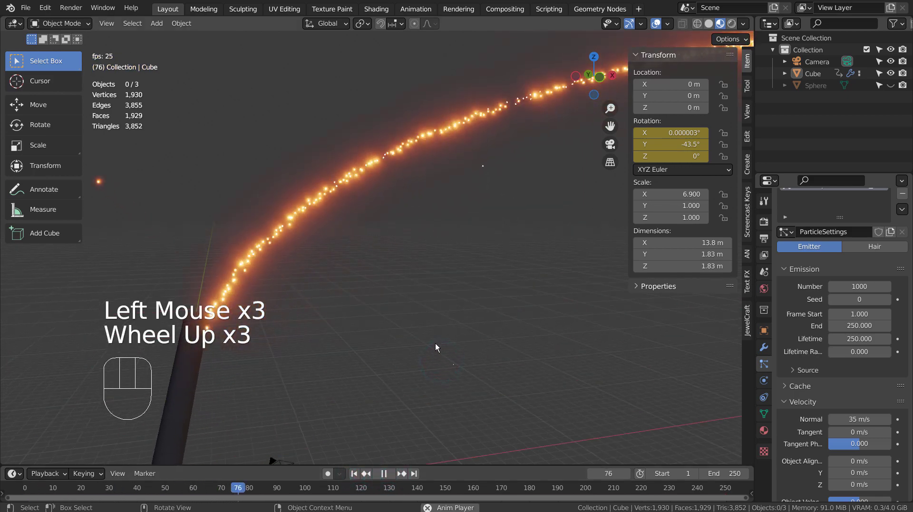
middle_click_drag(445, 344, 506, 237, "shift")
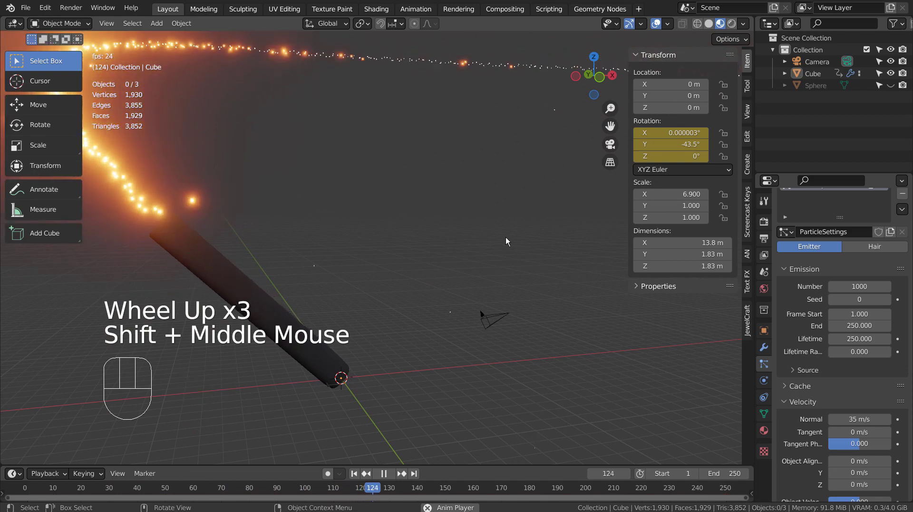
scroll(504, 233, "down", 2)
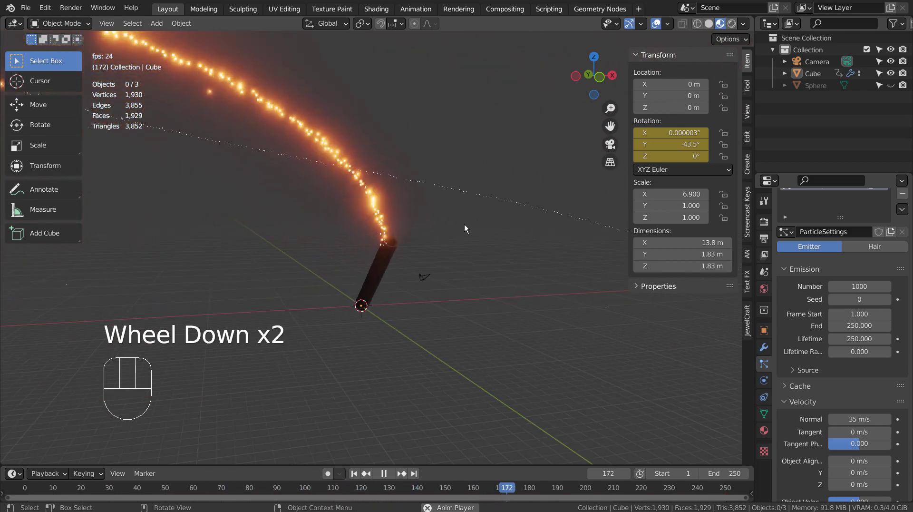
middle_click_drag(491, 221, 540, 284, "shift")
scroll(549, 289, "down", 2)
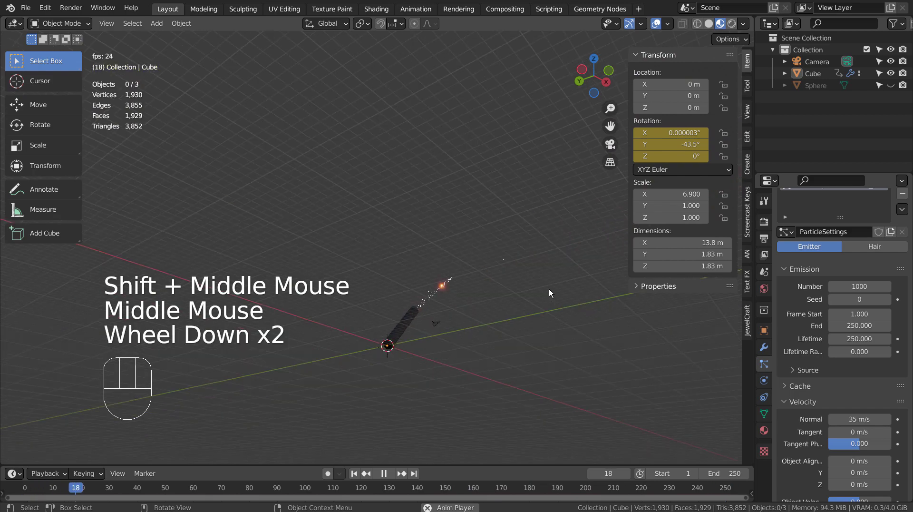
scroll(548, 290, "up", 2)
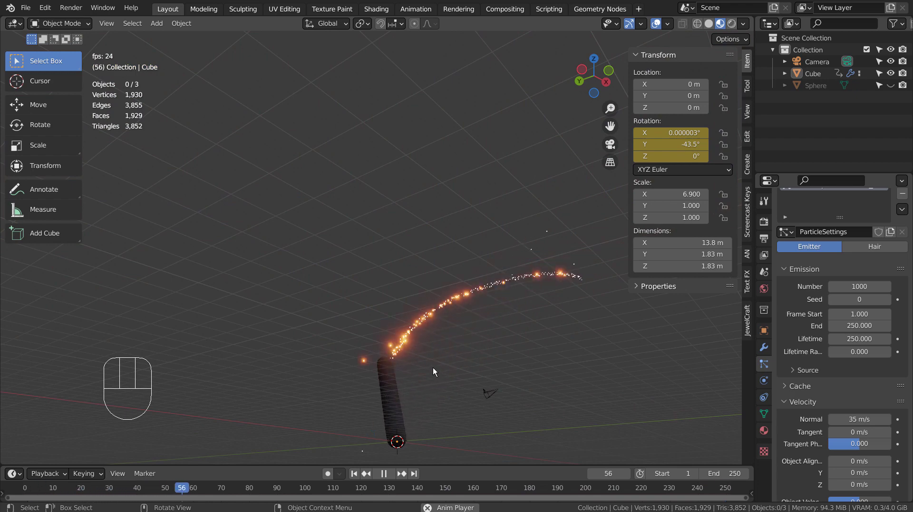
Step: Pause at frame 1 and rotate the barrel to lie flat in front view
left_click(386, 473)
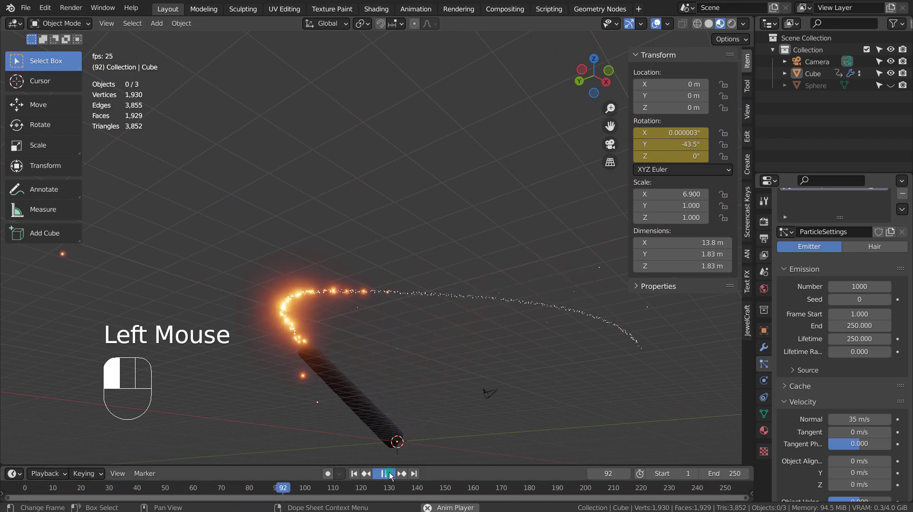
left_click(353, 473)
key("KP_3")
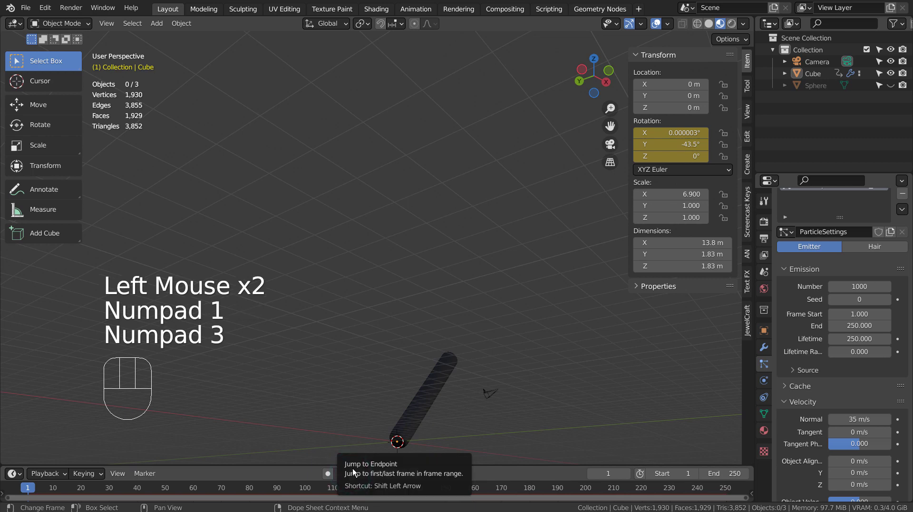
key("KP_1")
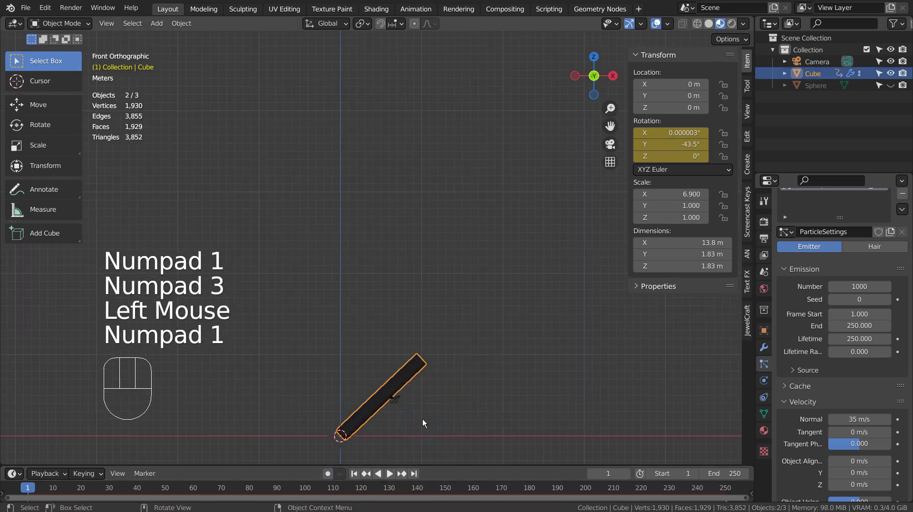
key("r")
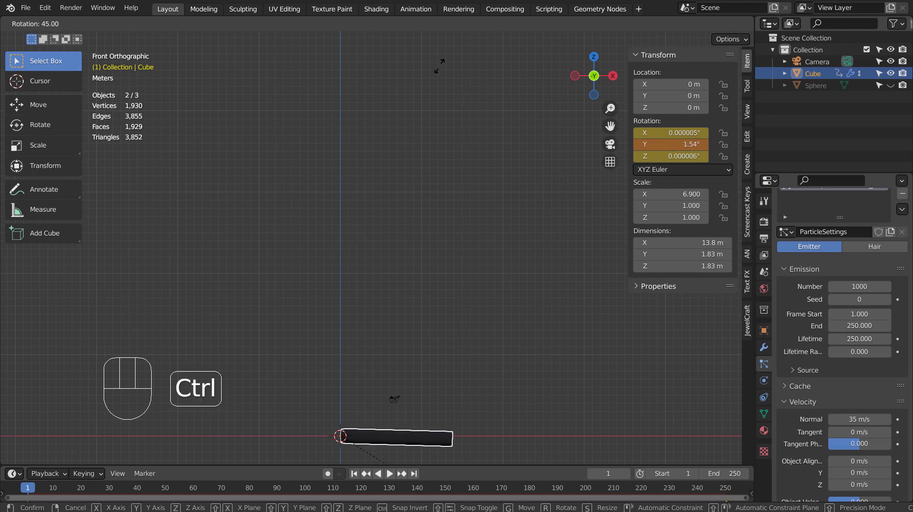
left_click(440, 66)
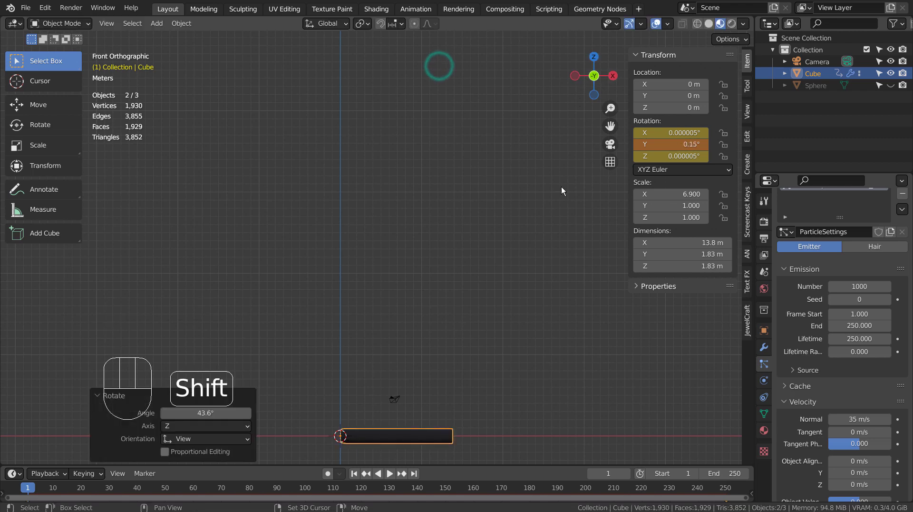
key("KP_Decimal")
Step: In Edit Mode with wireframe, move the inner bore face about 3.6 m along X toward the muzzle
scroll(568, 206, "down", 2)
key("Tab")
scroll(568, 228, "down", 2)
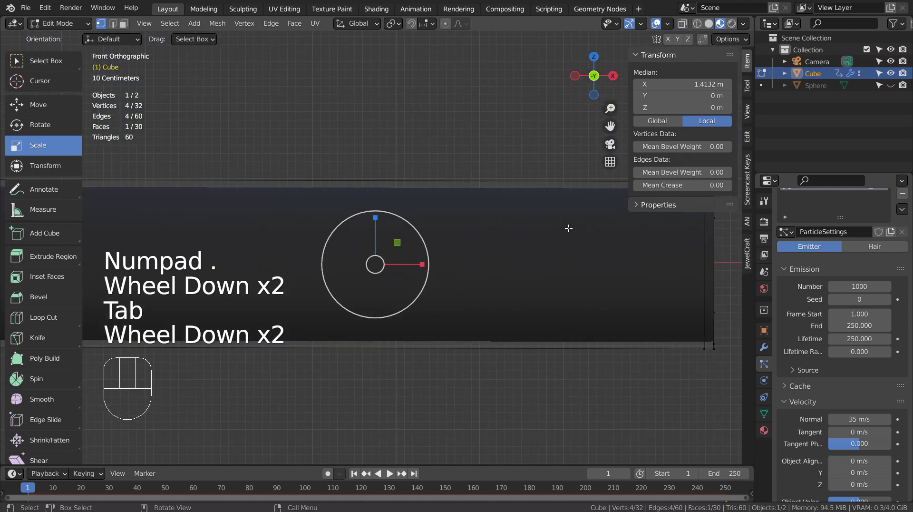
scroll(569, 228, "down", 2)
key("shift+z")
scroll(452, 254, "up", 2)
key("g")
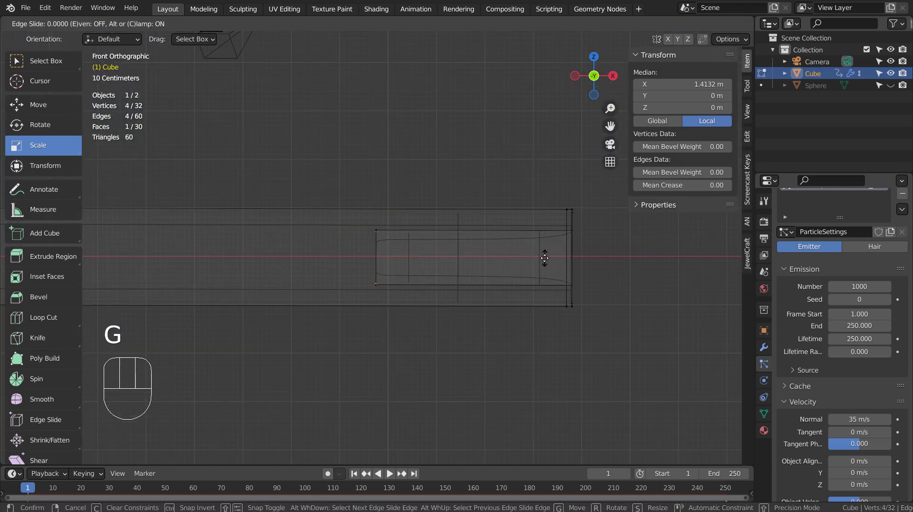
left_click(583, 257)
middle_click_drag(582, 257, 571, 275)
key("g")
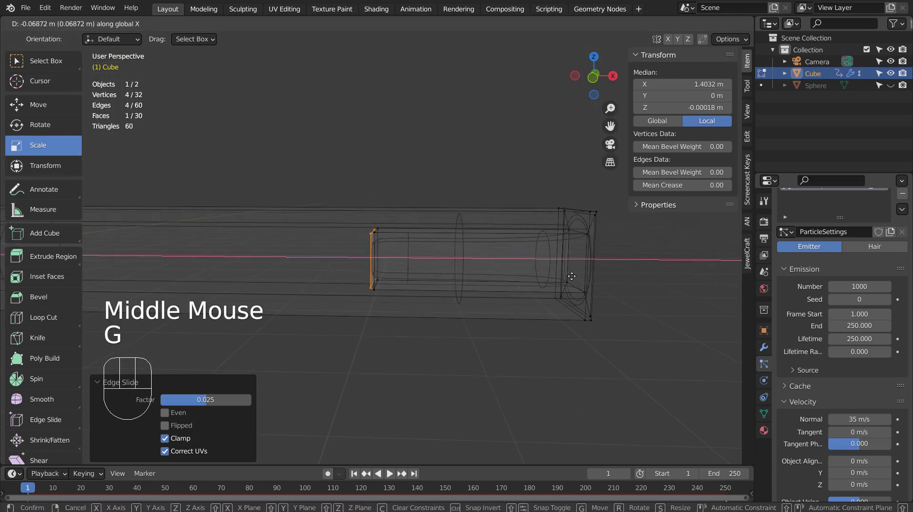
left_click(731, 276)
Step: Back in Object Mode, tilt the barrel to -45° in front view
key("Tab")
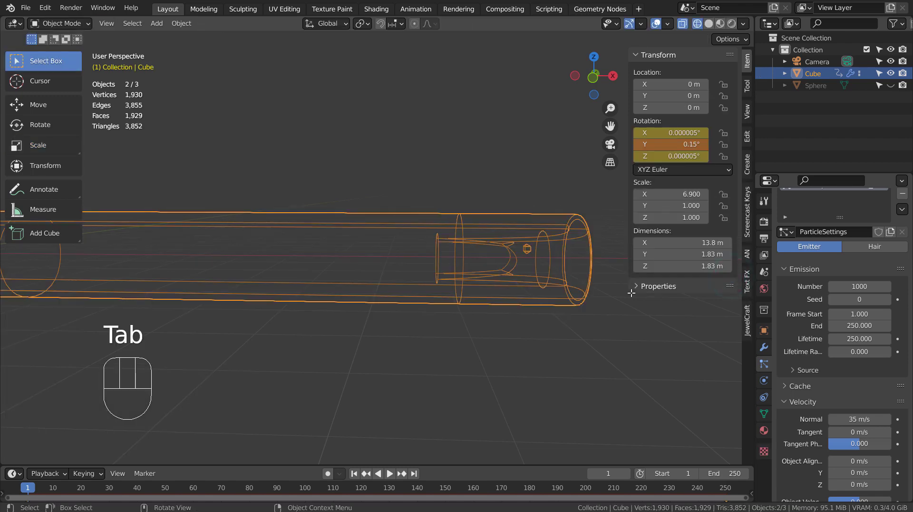
key("KP_1")
scroll(630, 291, "down", 6)
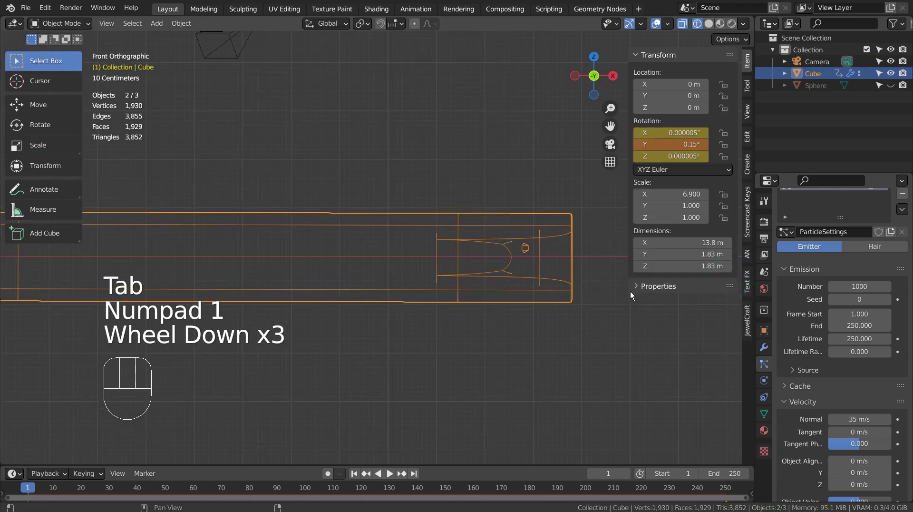
key("r")
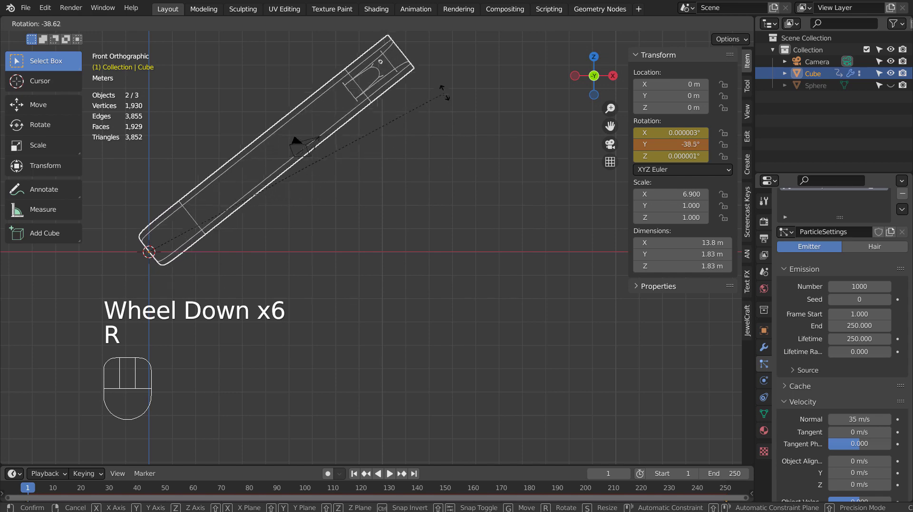
left_click(427, 57, "ctrl")
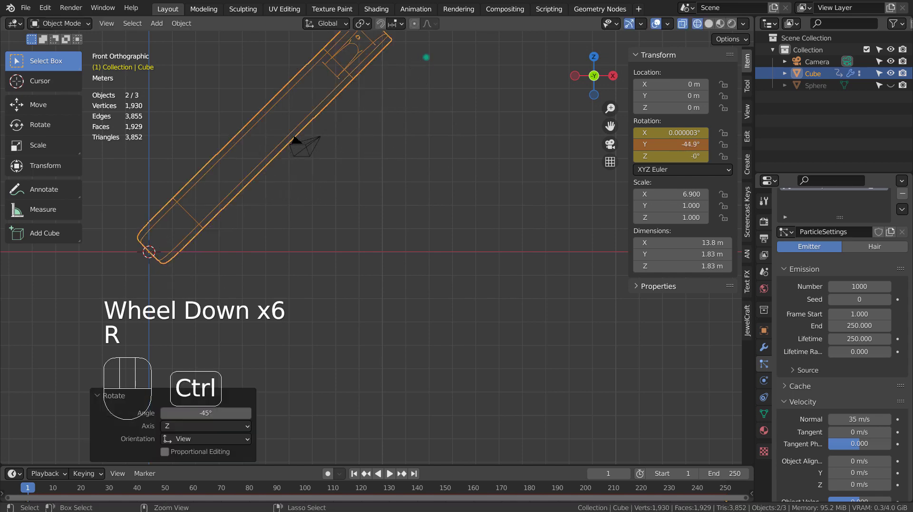
Step: Jump to the keyframe to restore the keyed tilt, switch to solid shading and play
left_click(363, 474)
scroll(433, 322, "down", 2)
key("shift+z")
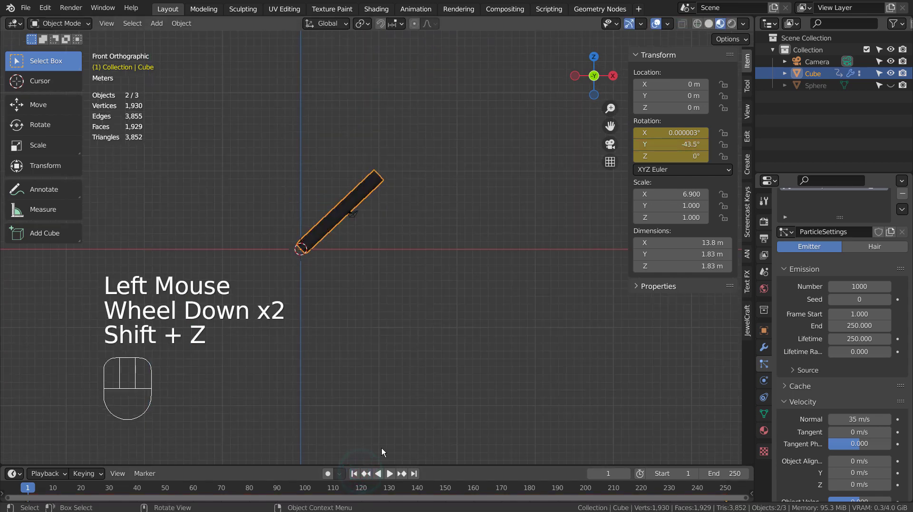
left_click(392, 473)
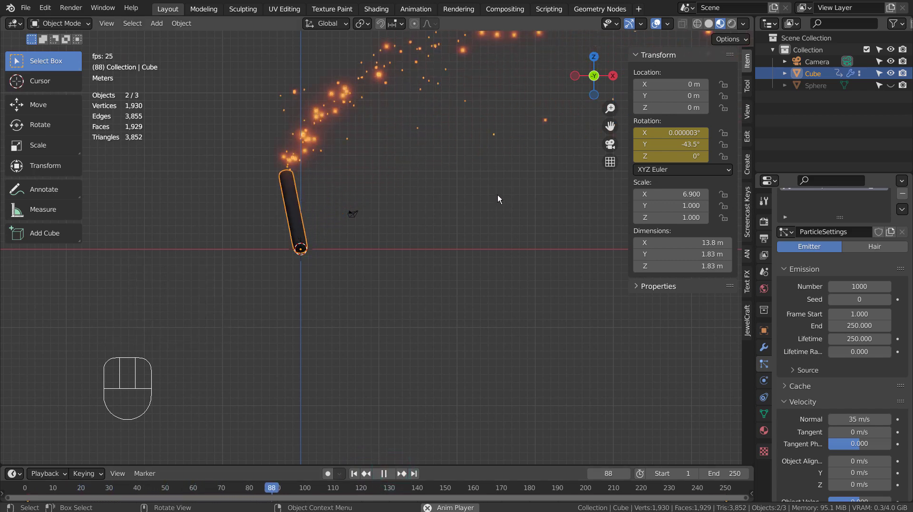
middle_click_drag(413, 188, 514, 307, "shift")
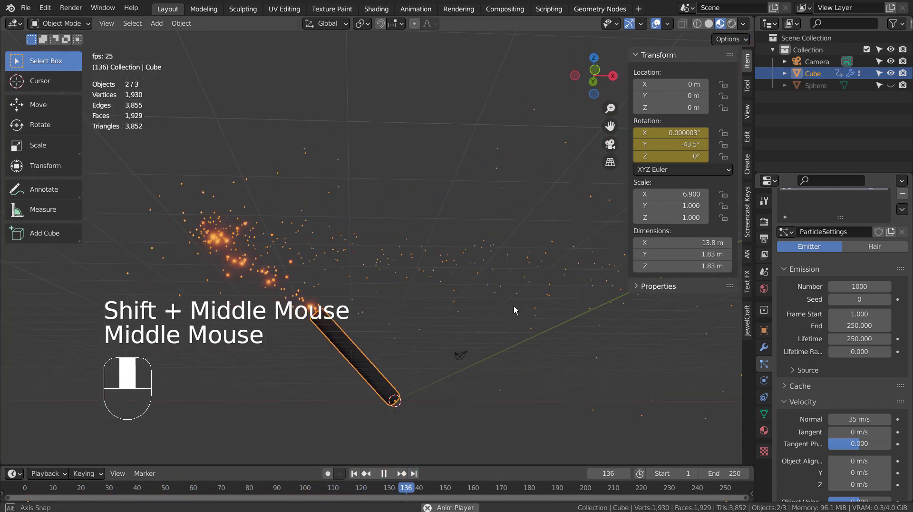
left_click(514, 307)
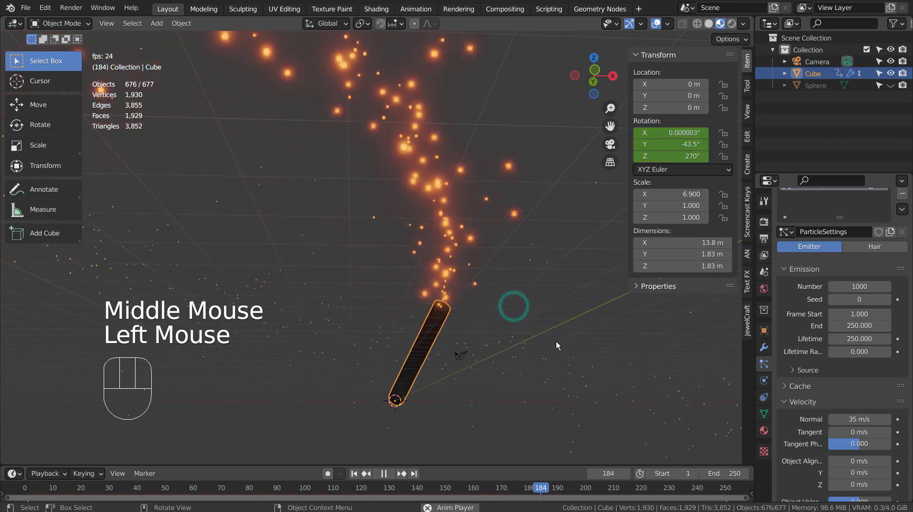